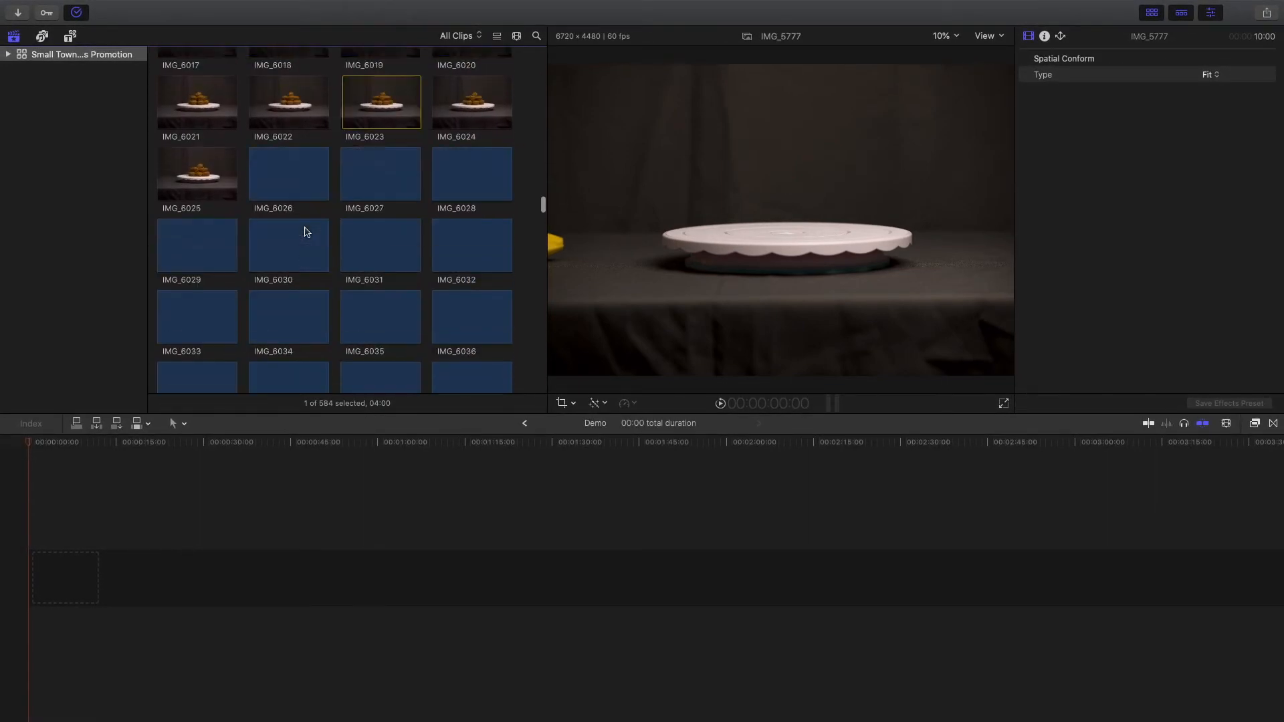
- Append the banana photos IMG_5776 through IMG_5945 to the empty Demo timeline and hide the clip browser
scroll(304, 232, down, 4)
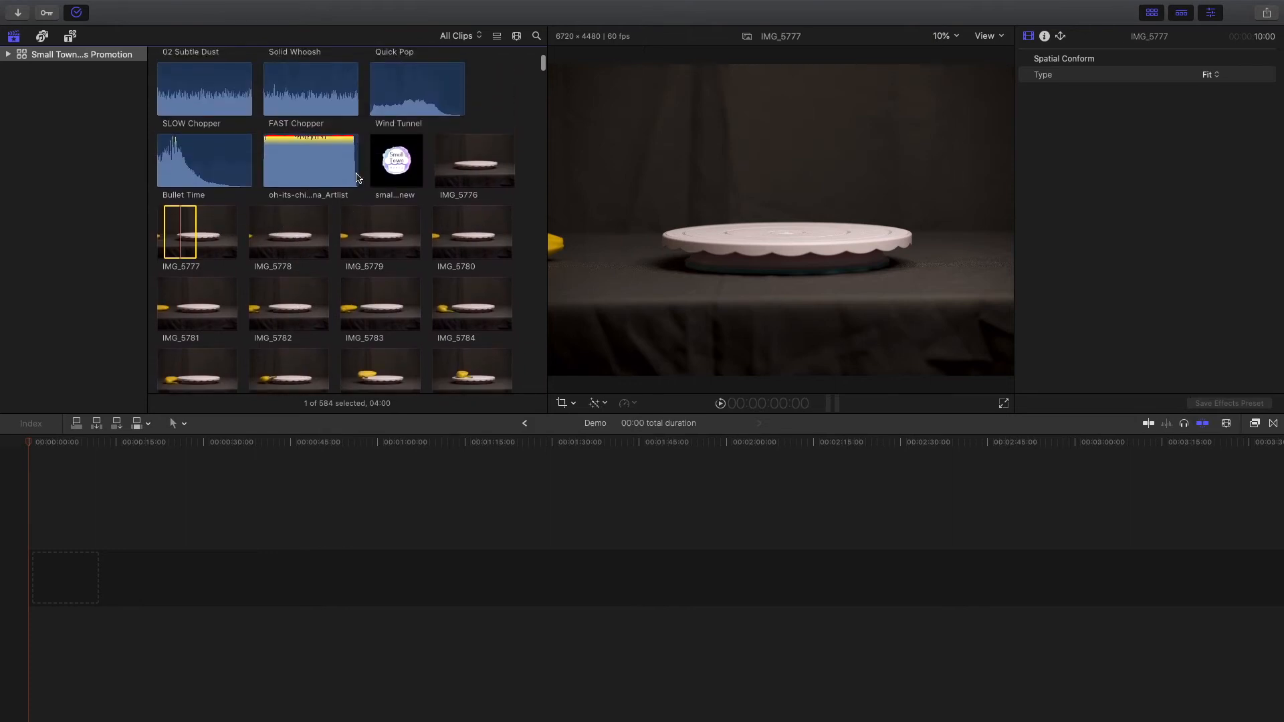
click(467, 167)
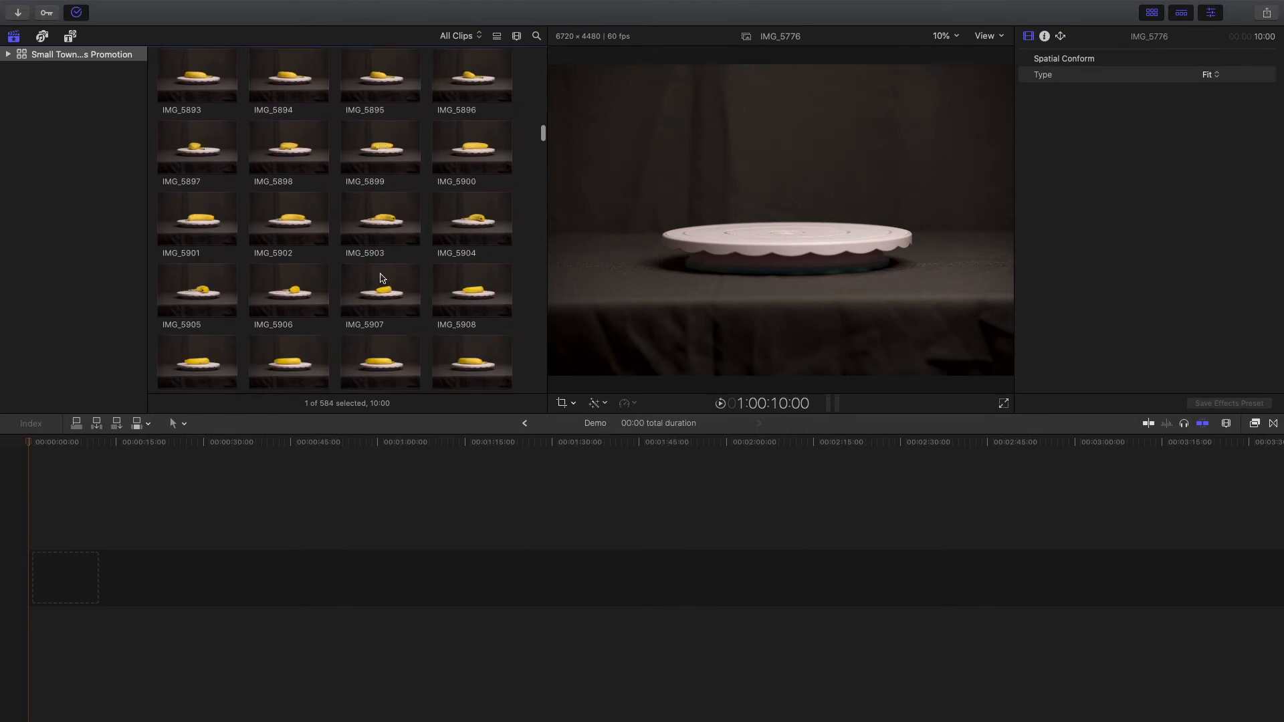
scroll(382, 274, down, 10)
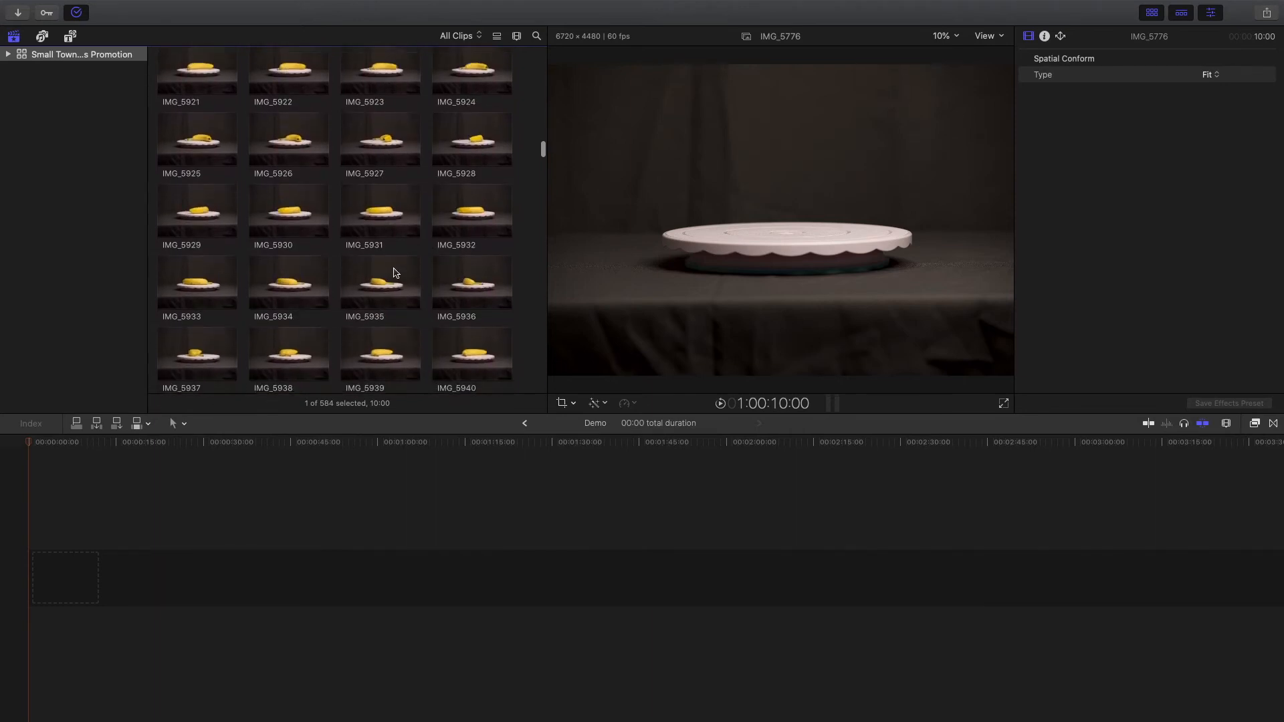
shift+click(208, 243)
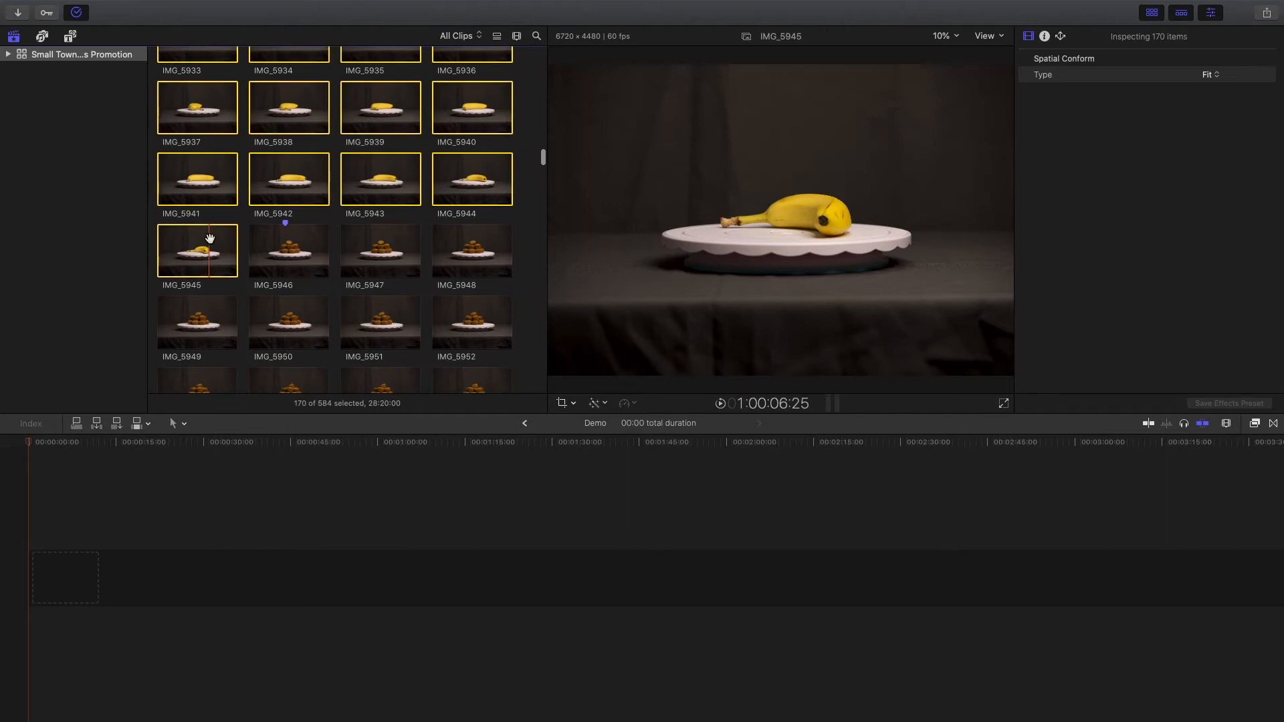
scroll(214, 234, up, 8)
scroll(220, 231, up, 20)
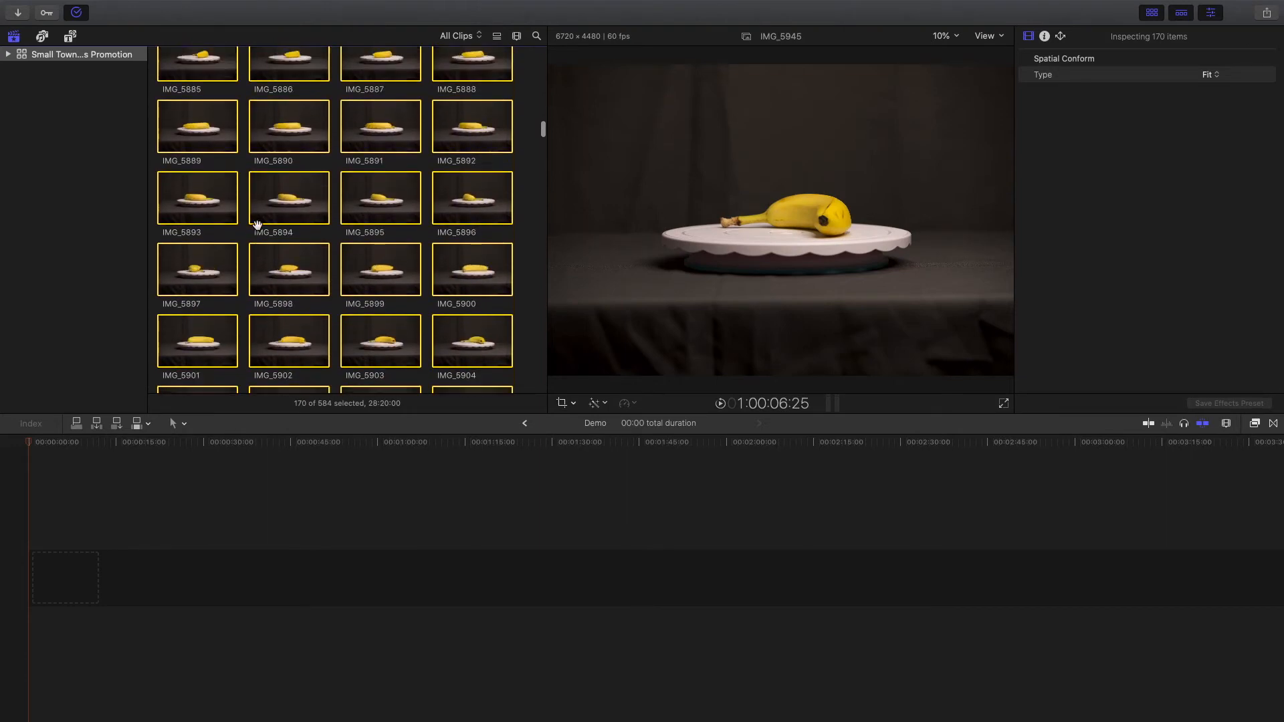
scroll(279, 221, up, 18)
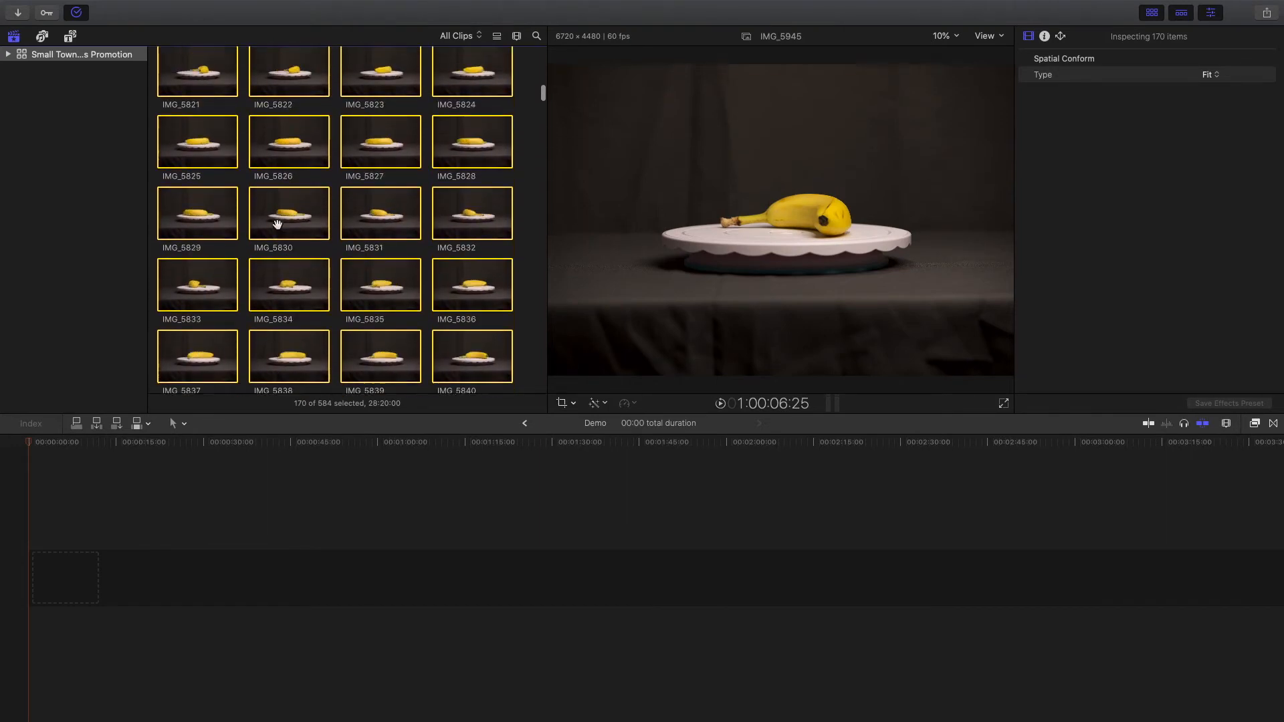
scroll(279, 227, up, 2)
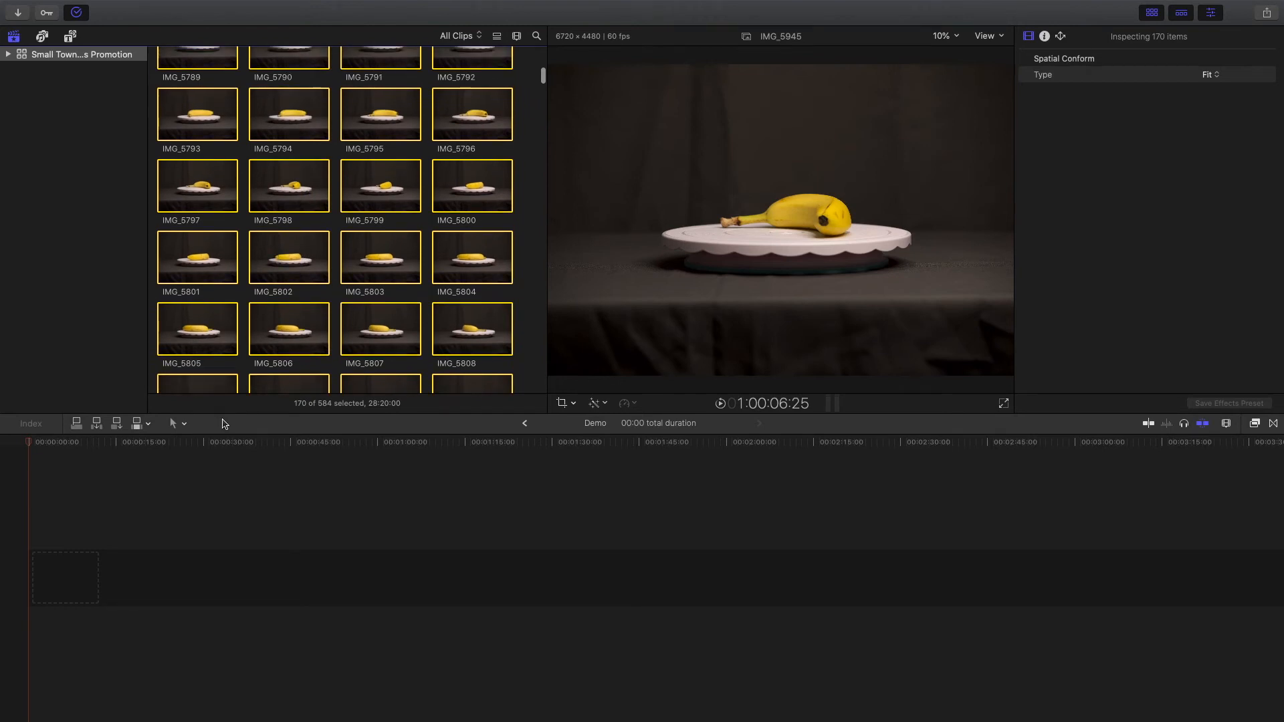
key(e)
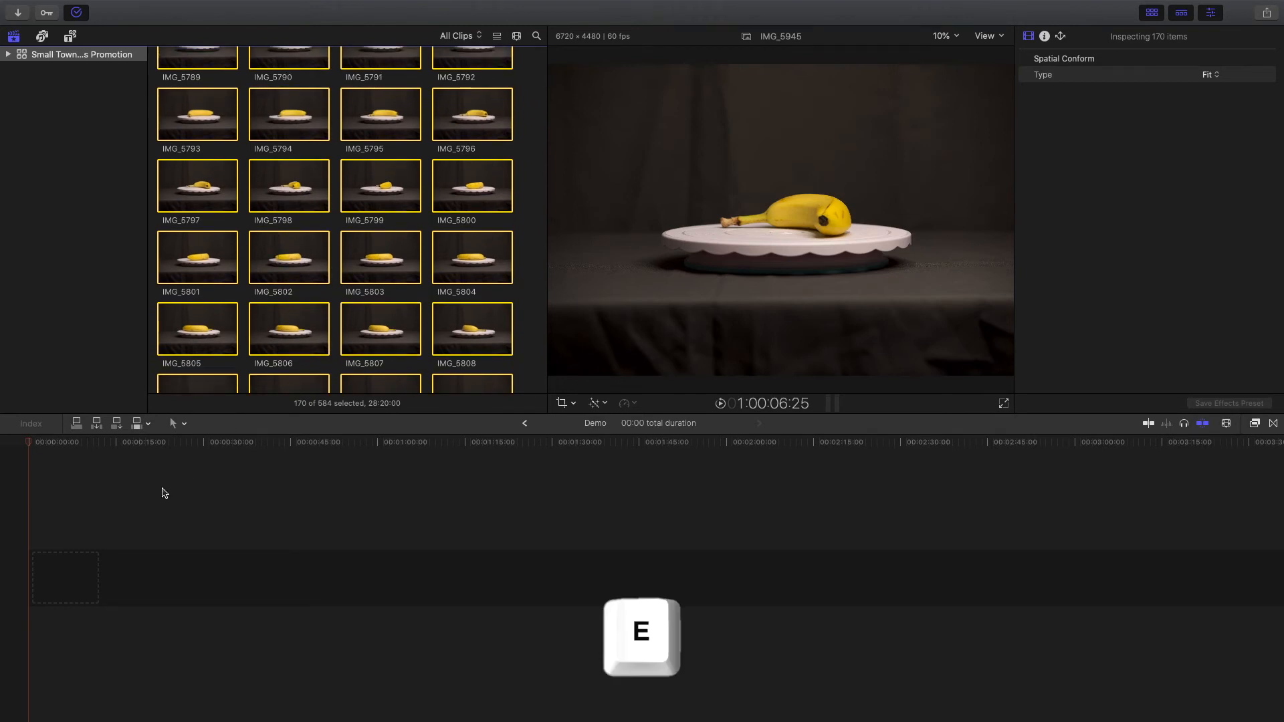
click(1151, 12)
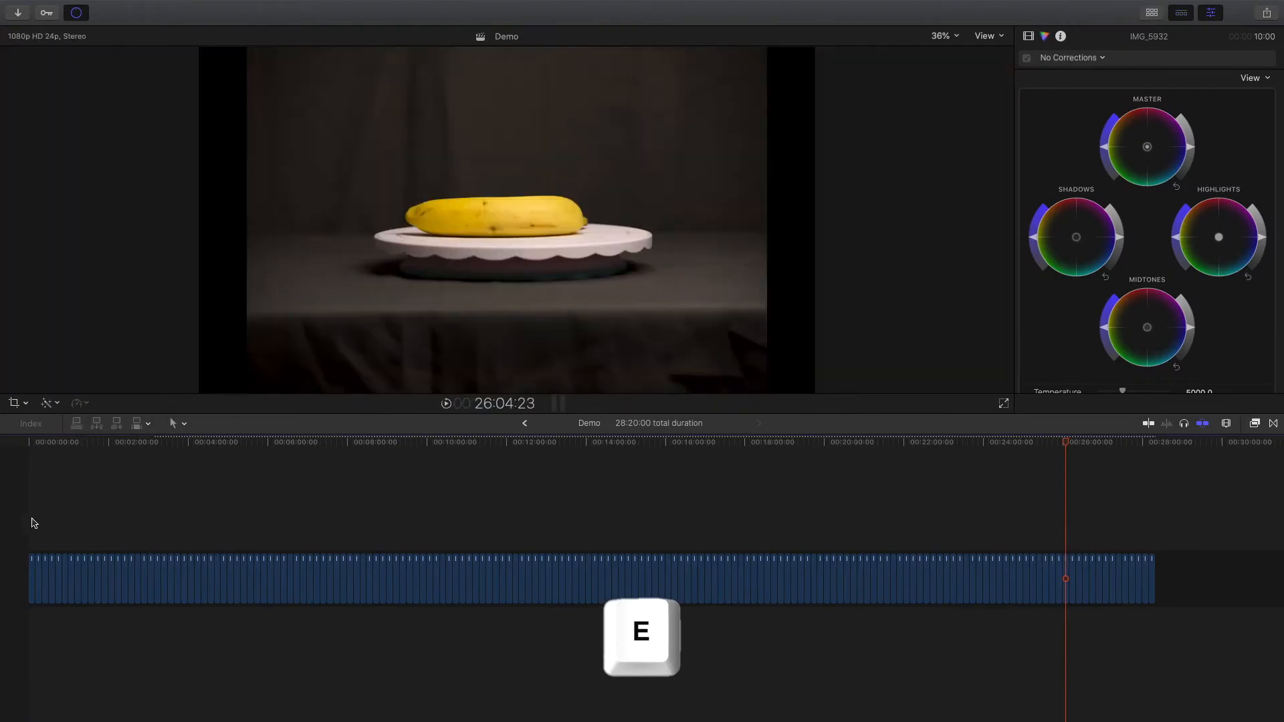
- Play the photo sequence from the start of the timeline and check the first photo's duration
drag(27, 444, 10, 519)
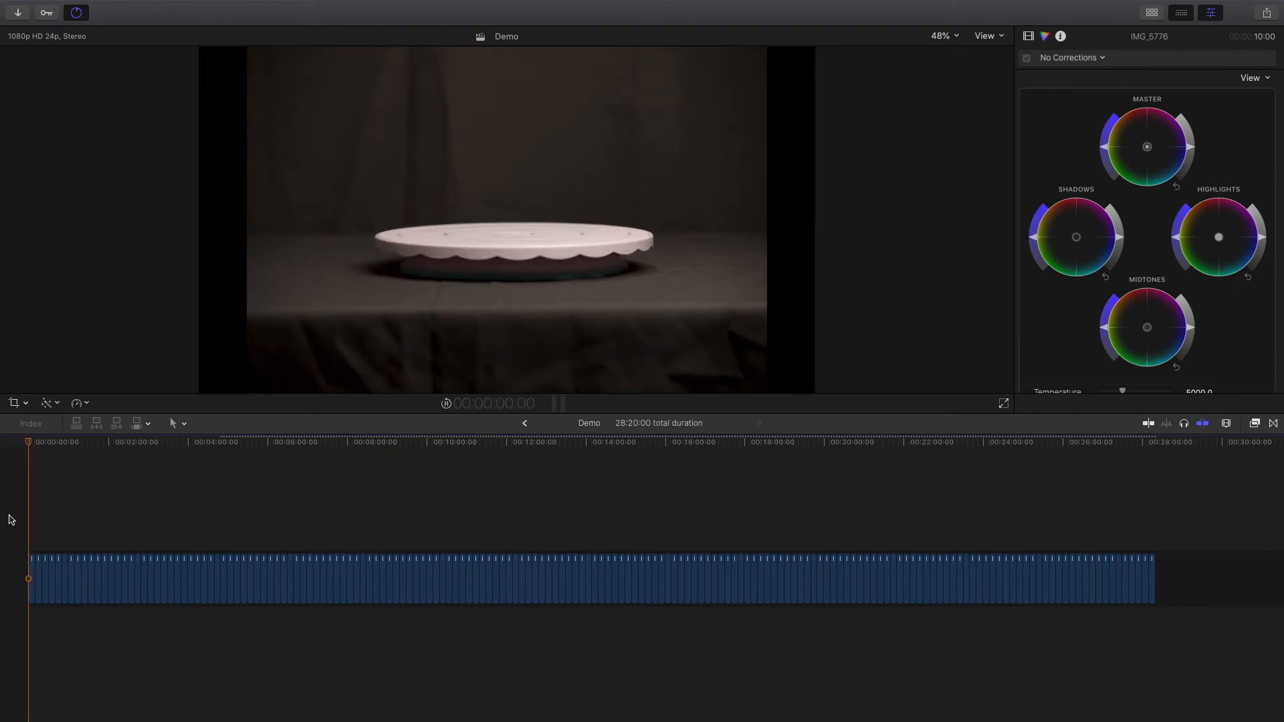
click(32, 565)
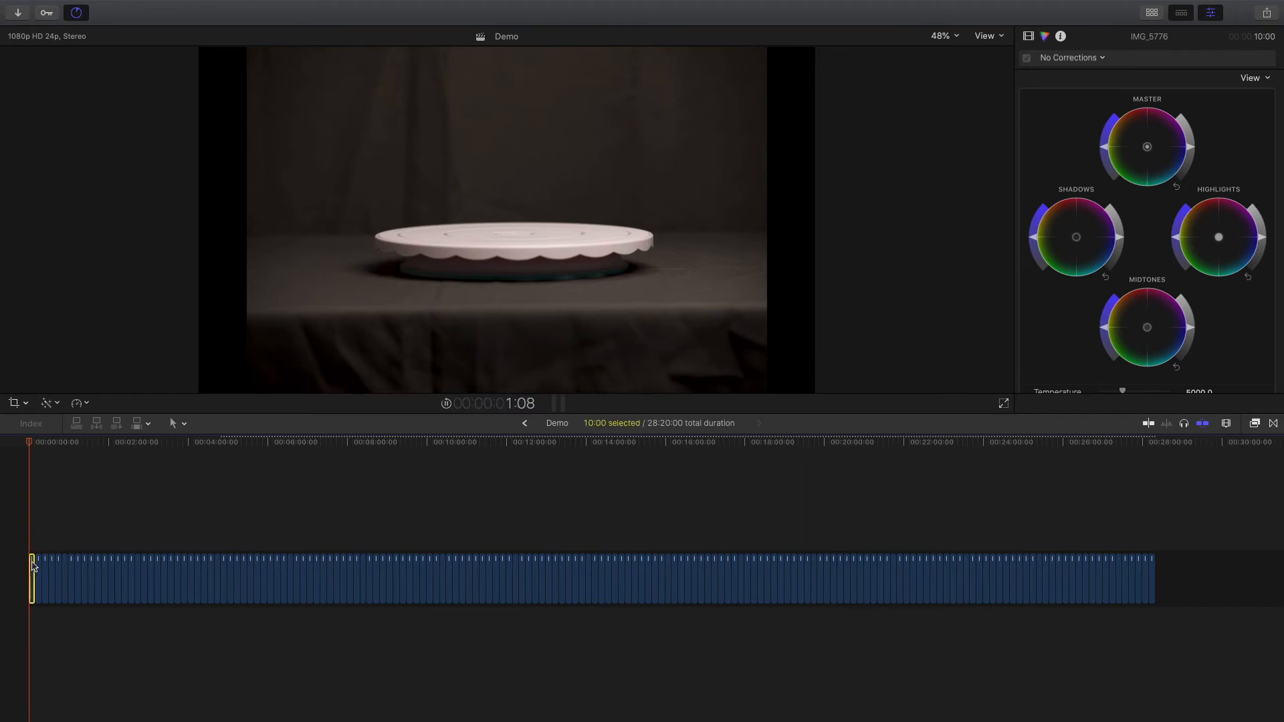
click(1186, 566)
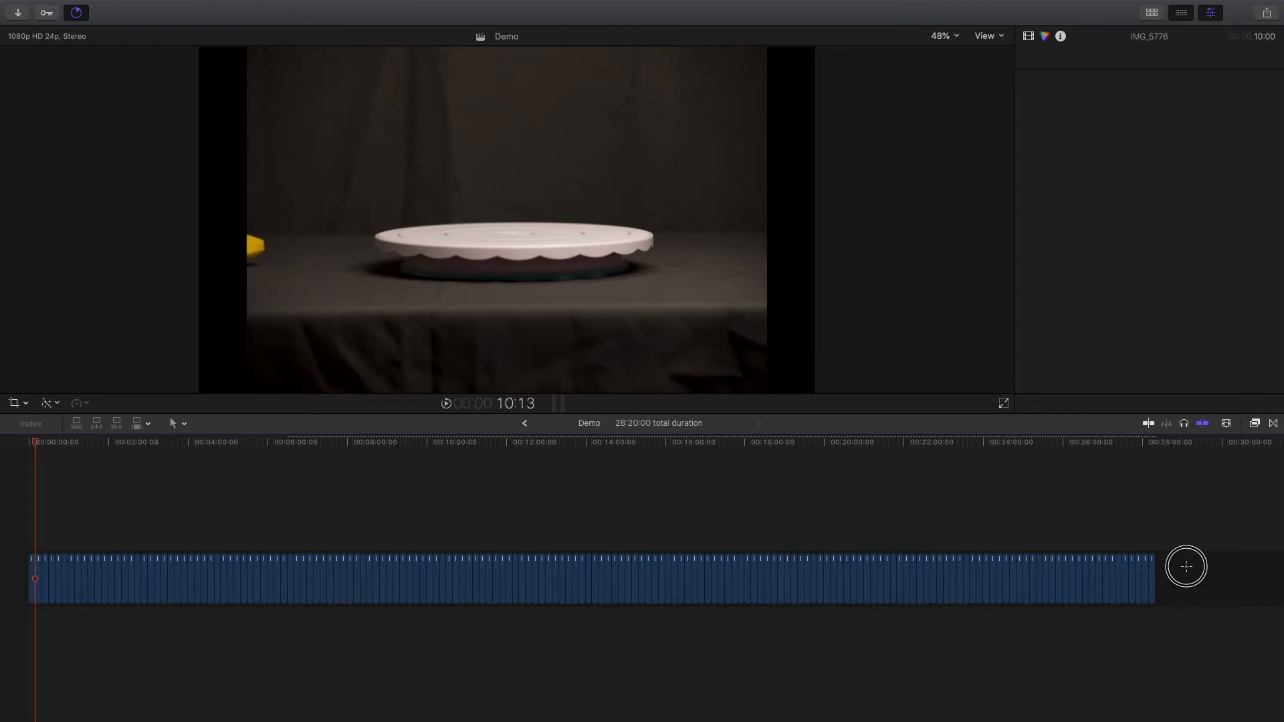
- Set the duration of every photo in the Demo timeline to 10 frames and play the sequence from the start
drag(1186, 566, 10, 607)
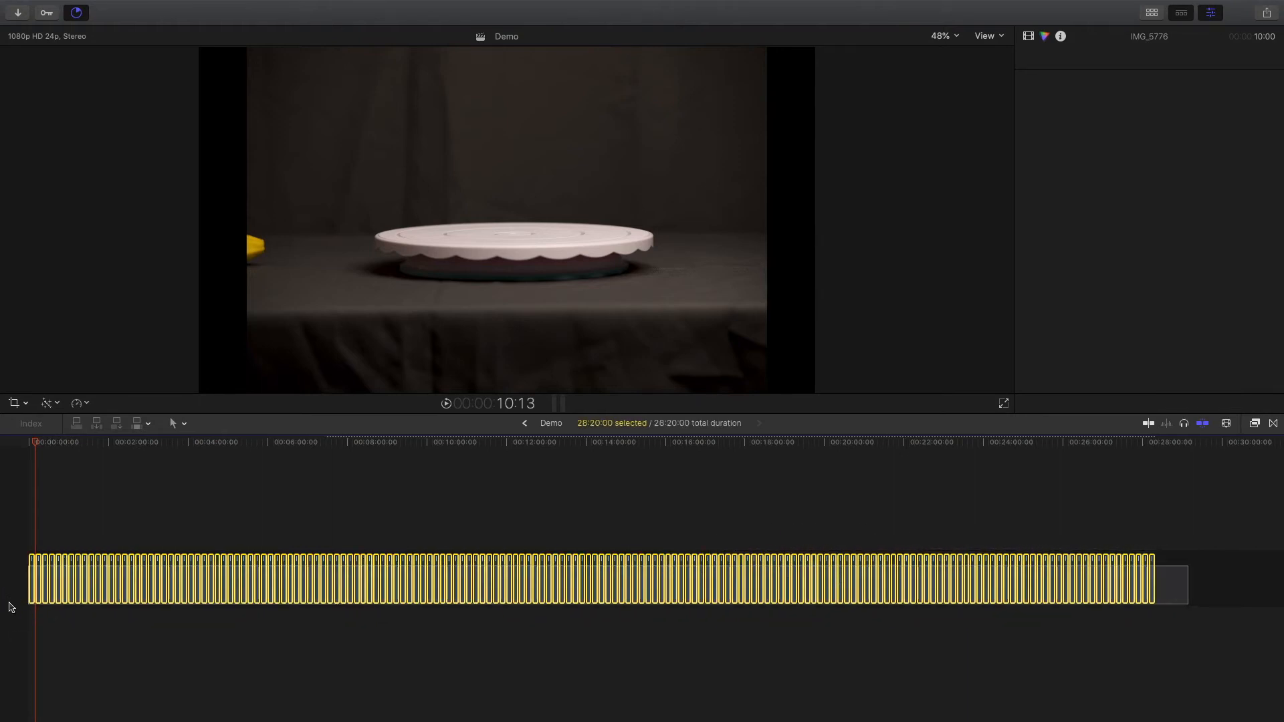
right_click(122, 593)
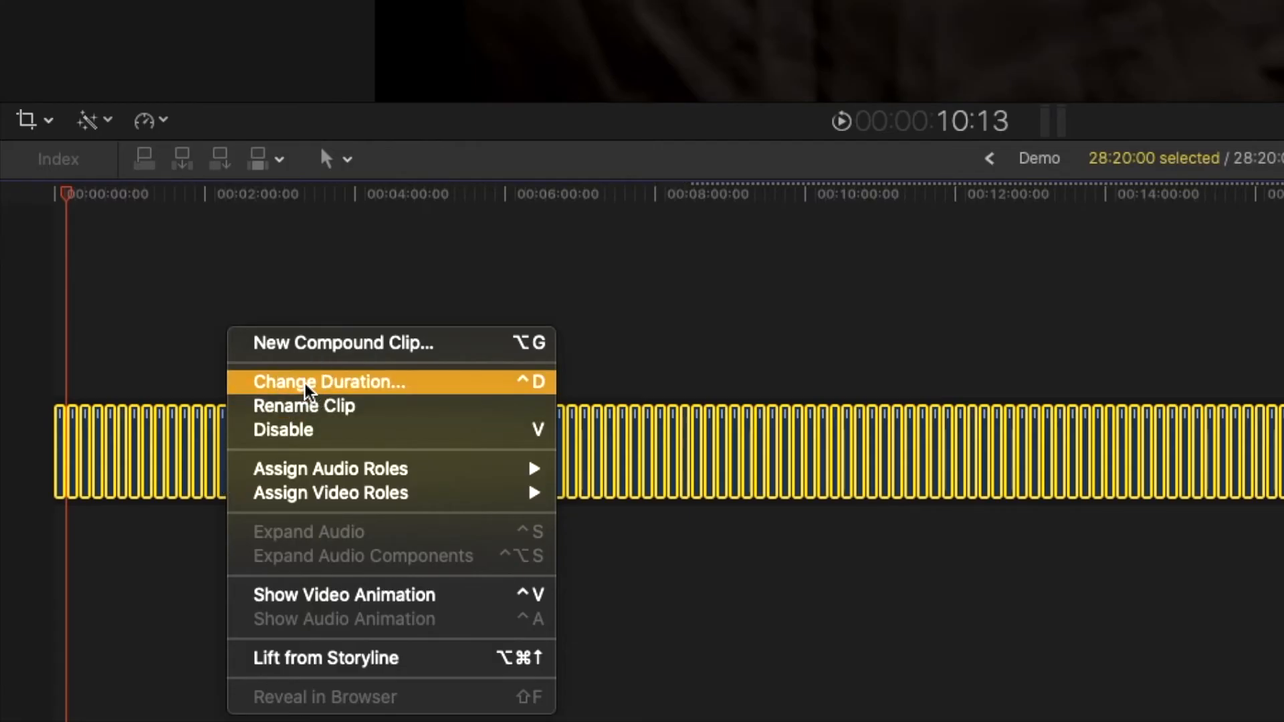
click(307, 383)
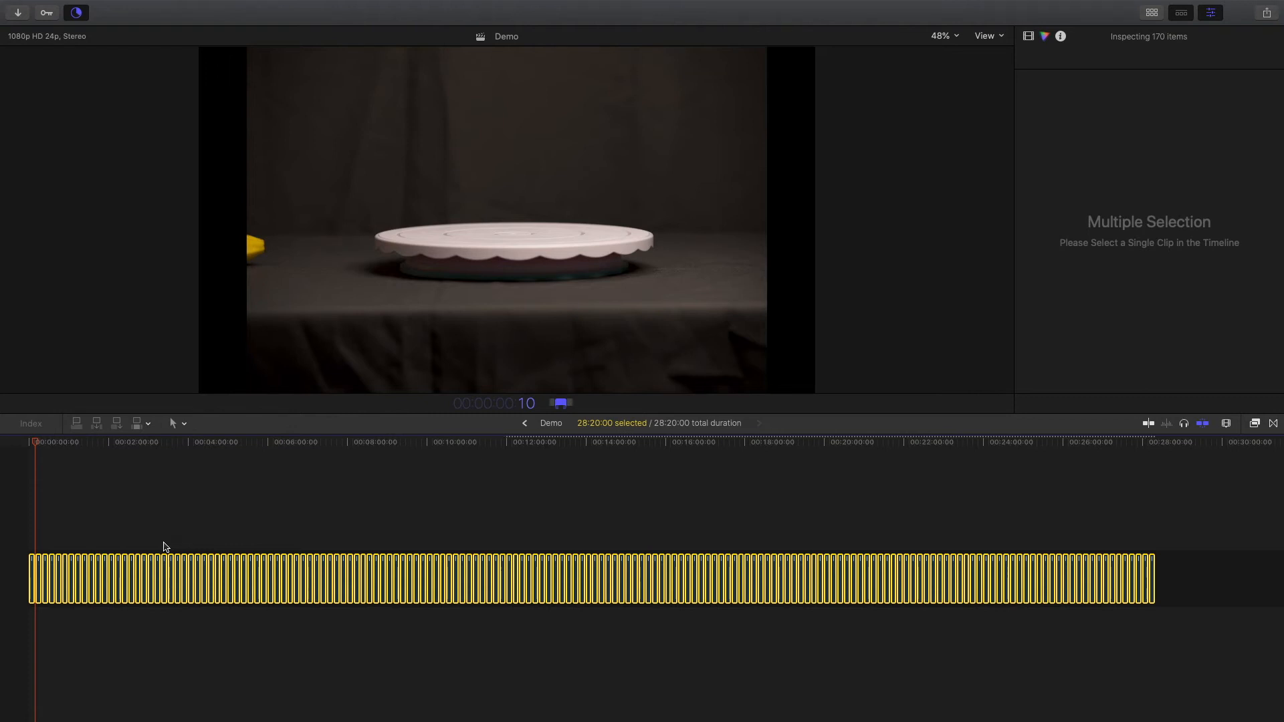
key(Return)
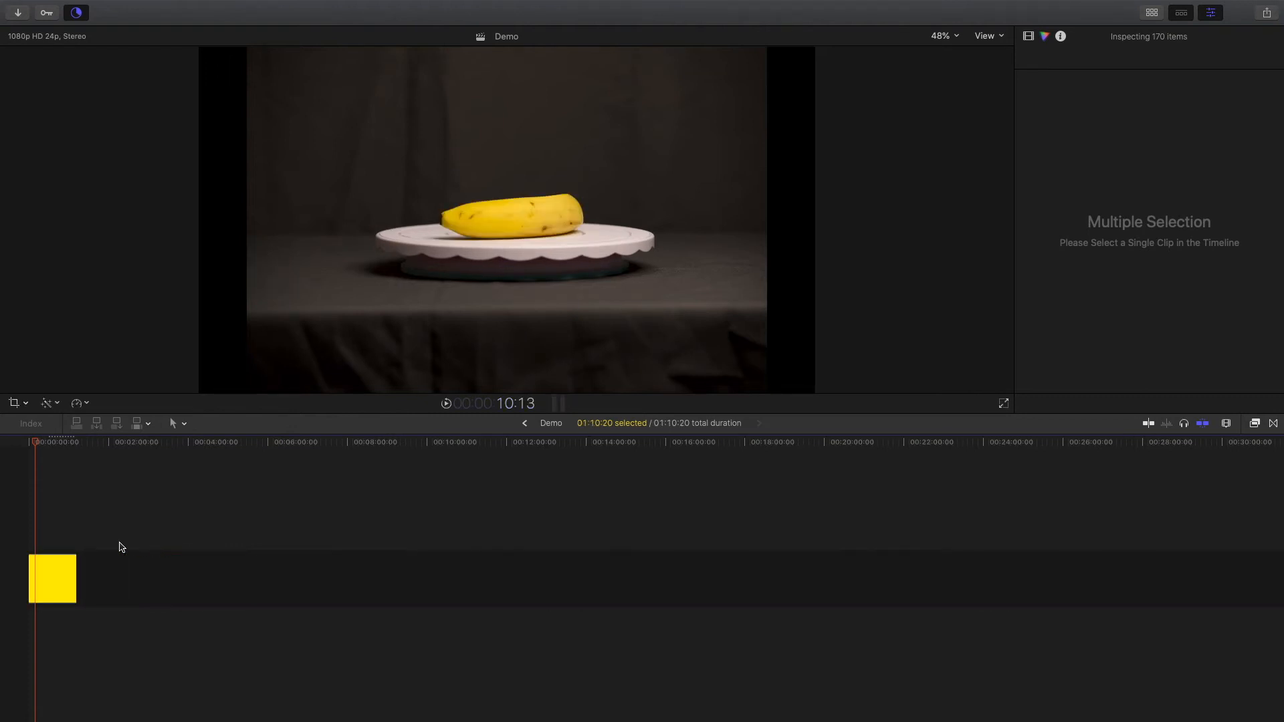
click(31, 538)
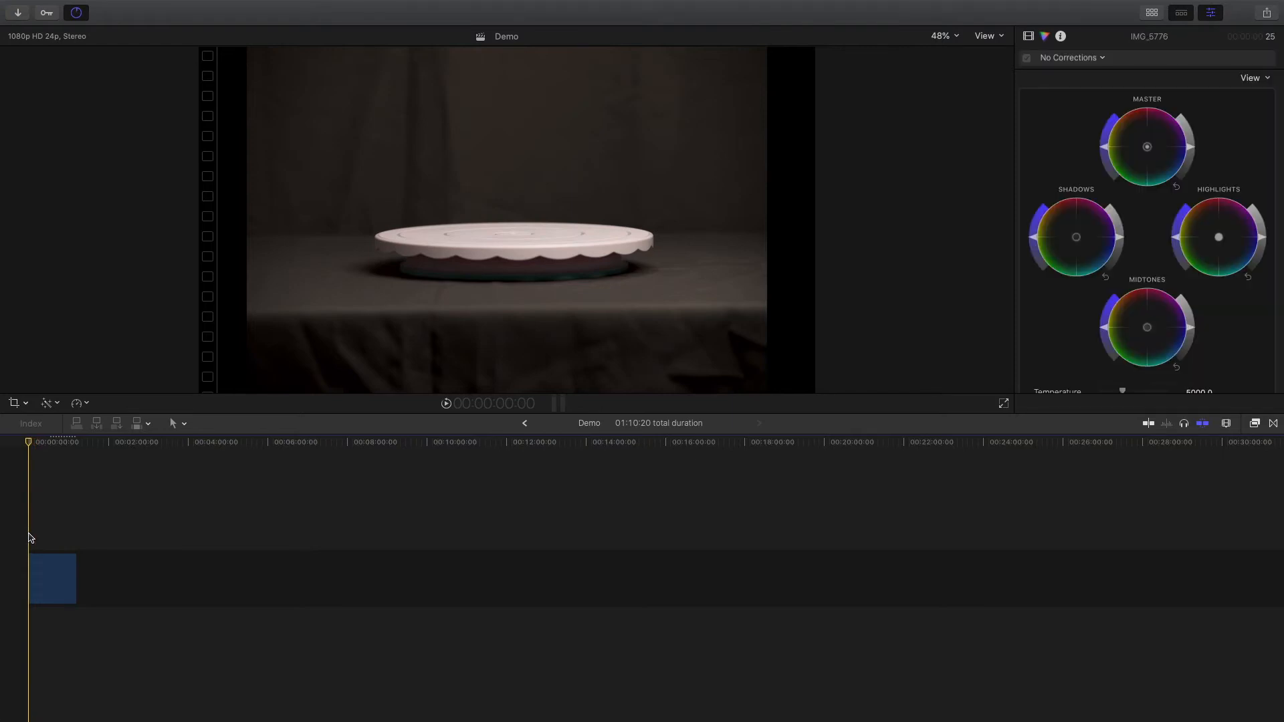
key(space)
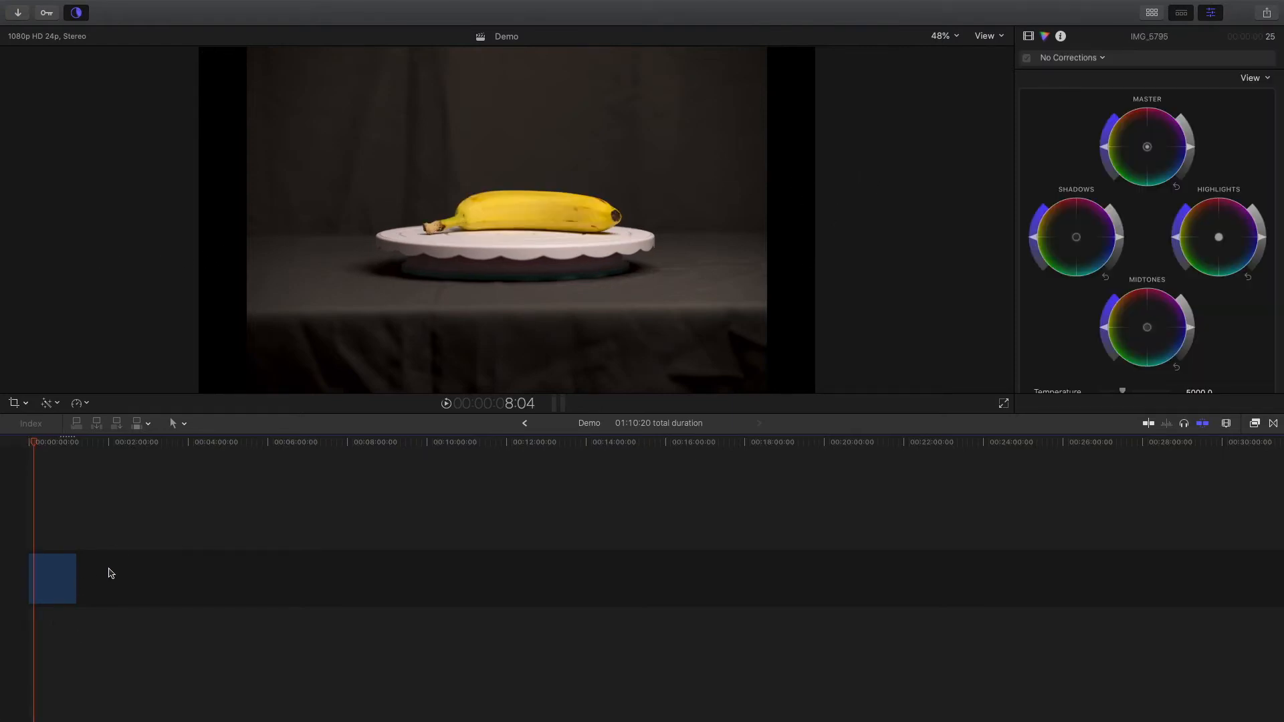
- Set the Spatial Conform type of all the timeline photos to Fill
drag(110, 573, 5, 560)
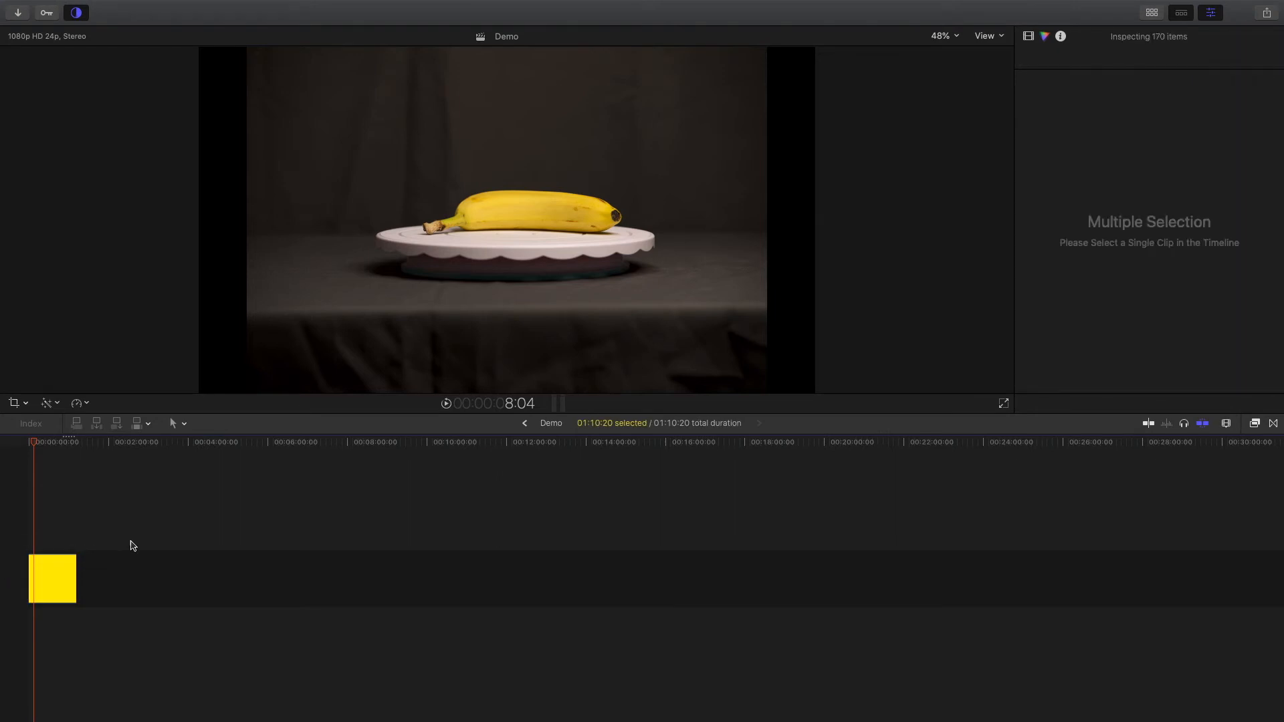
click(1028, 36)
scroll(1070, 274, down, 3)
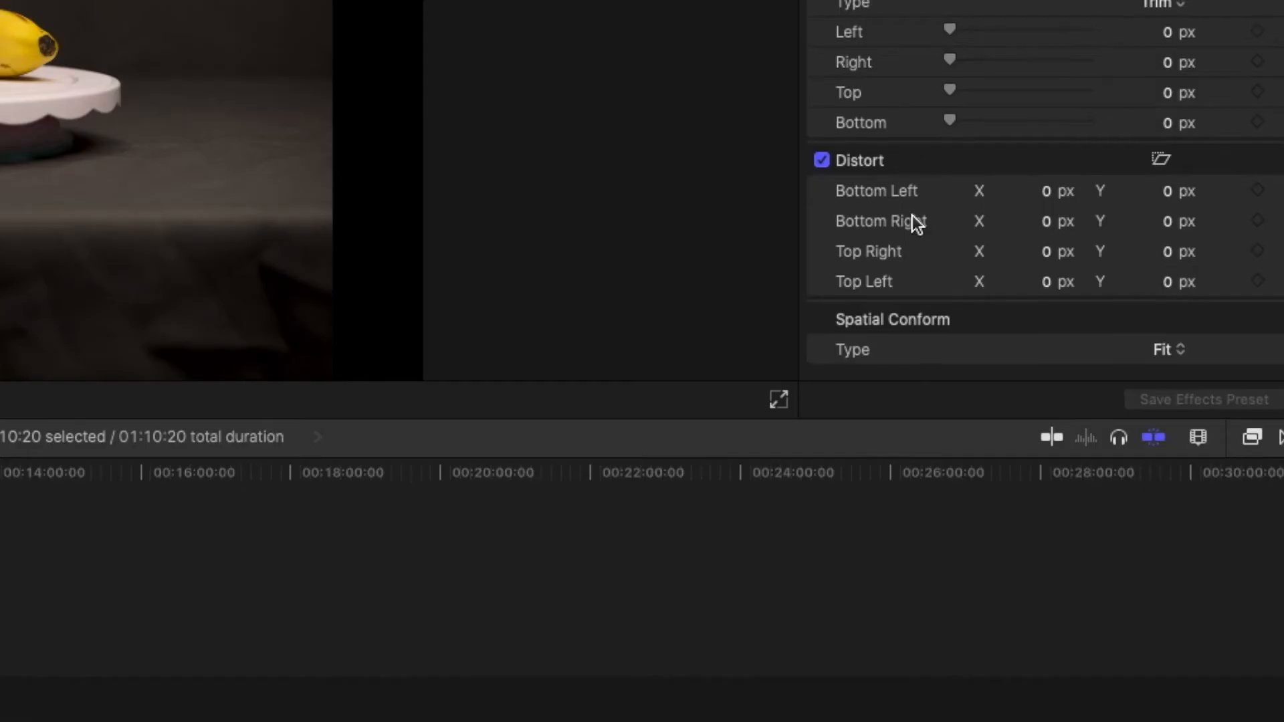
click(1157, 351)
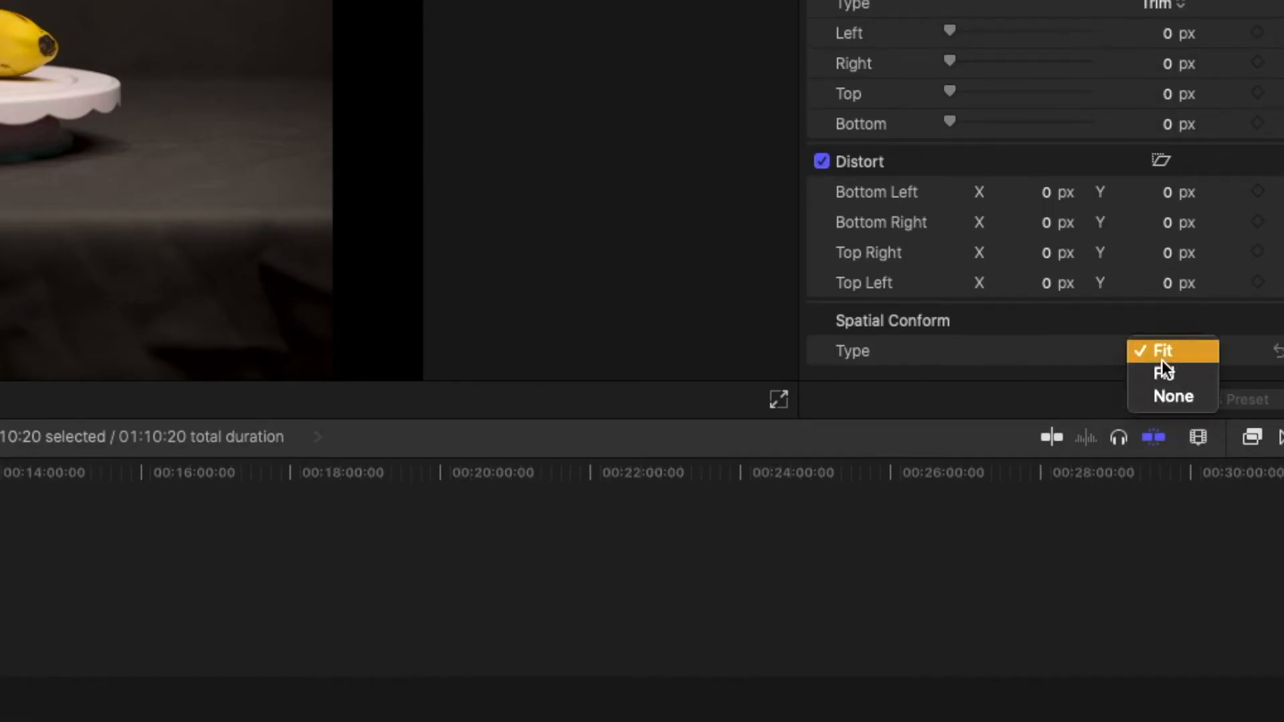
click(1161, 372)
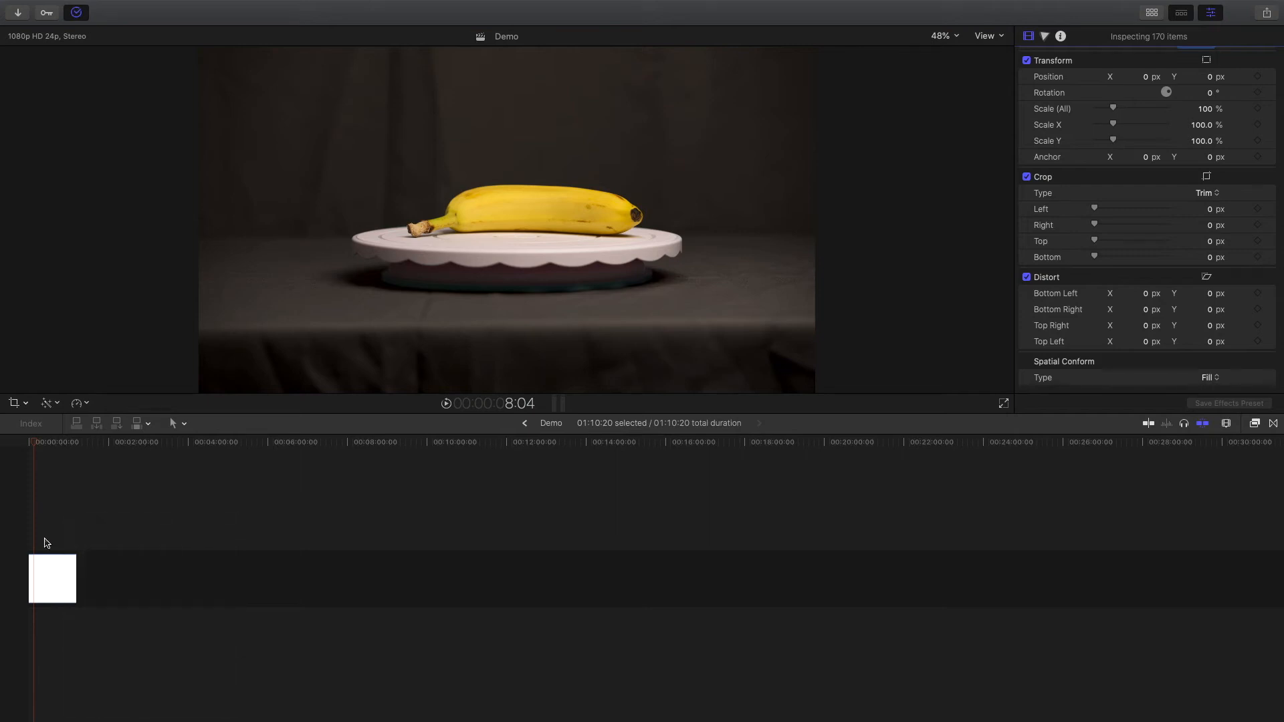
- Combine all the timeline photos into a new compound clip in the 2020-06-17 event
right_click(47, 572)
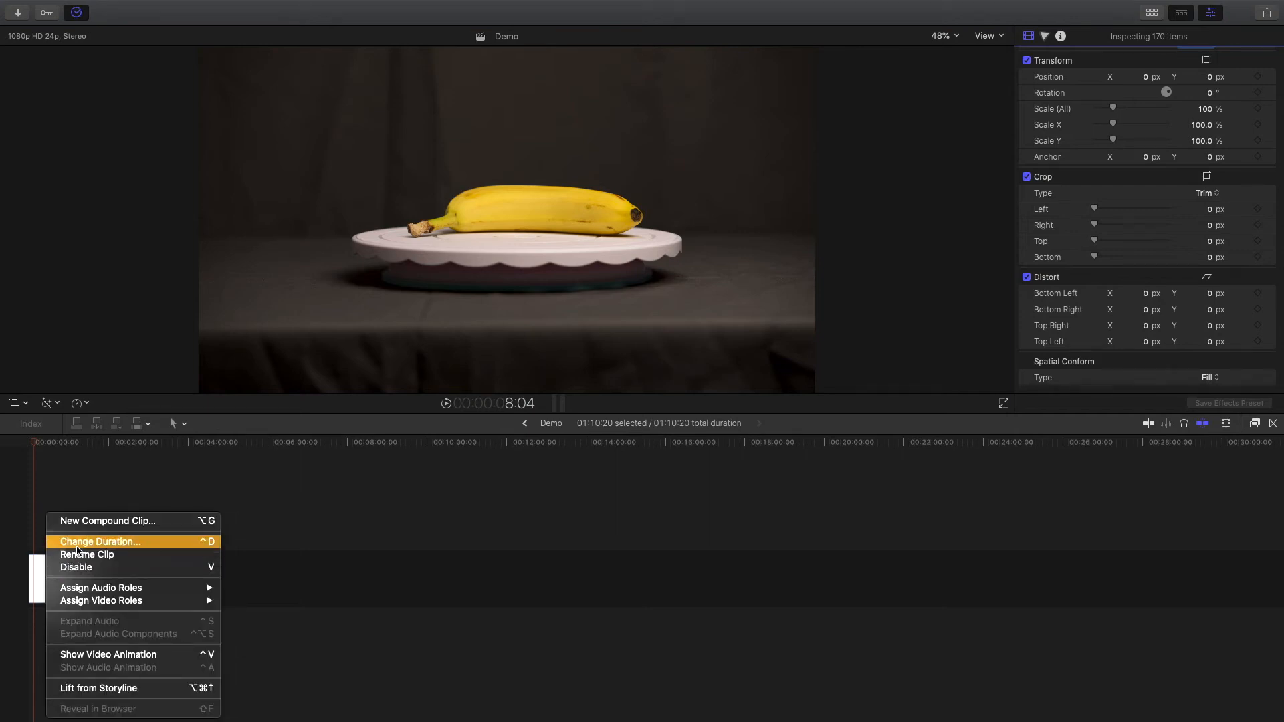
click(84, 521)
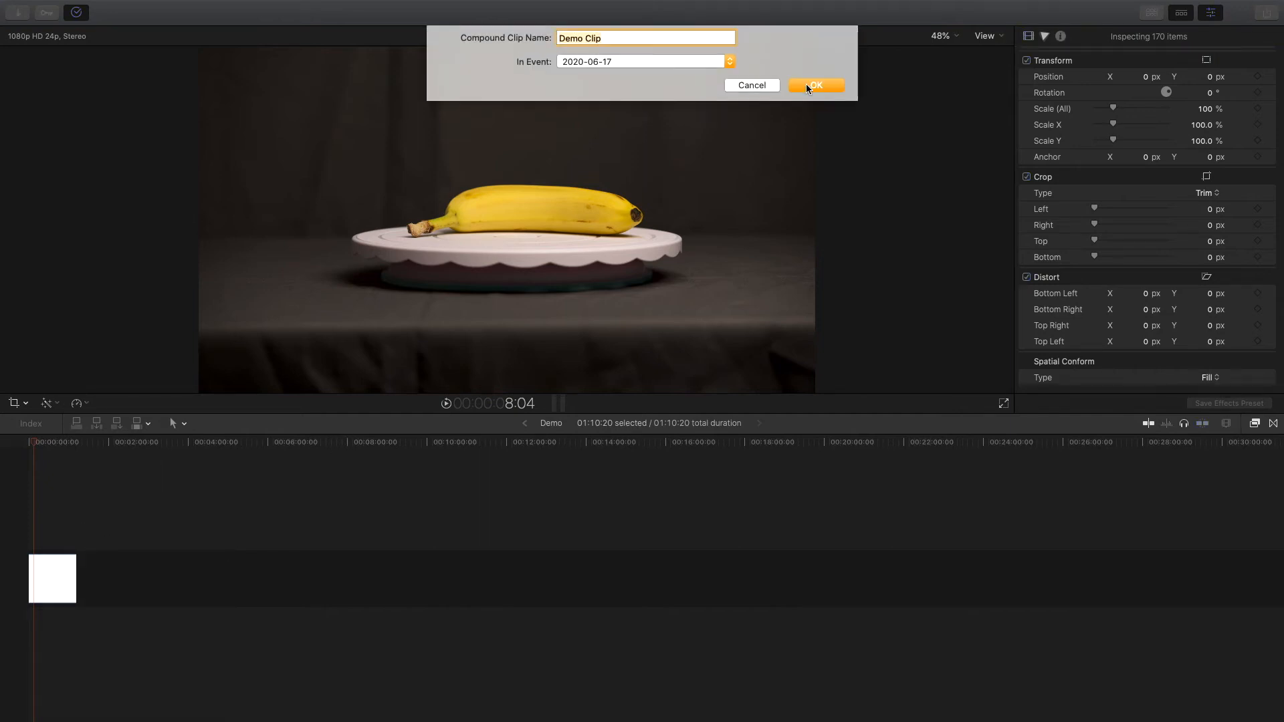
click(812, 85)
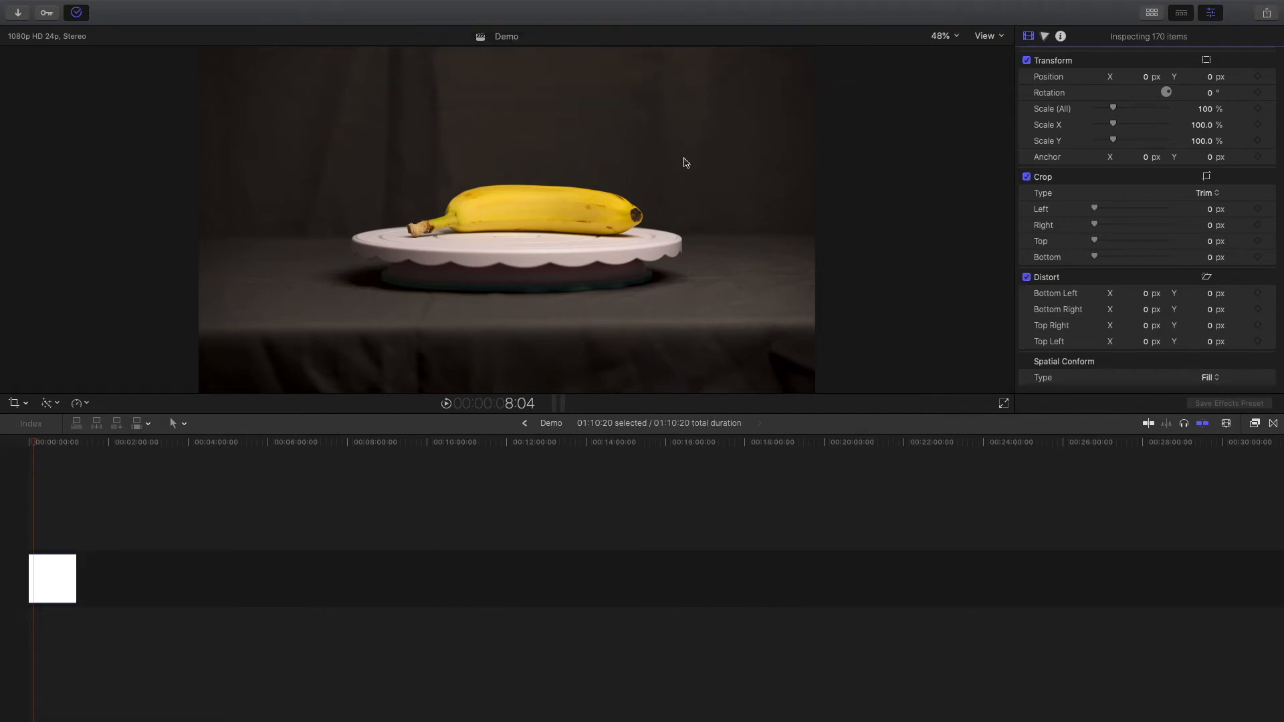
- Retime the compound clip to twice its speed and play it from the start
click(50, 569)
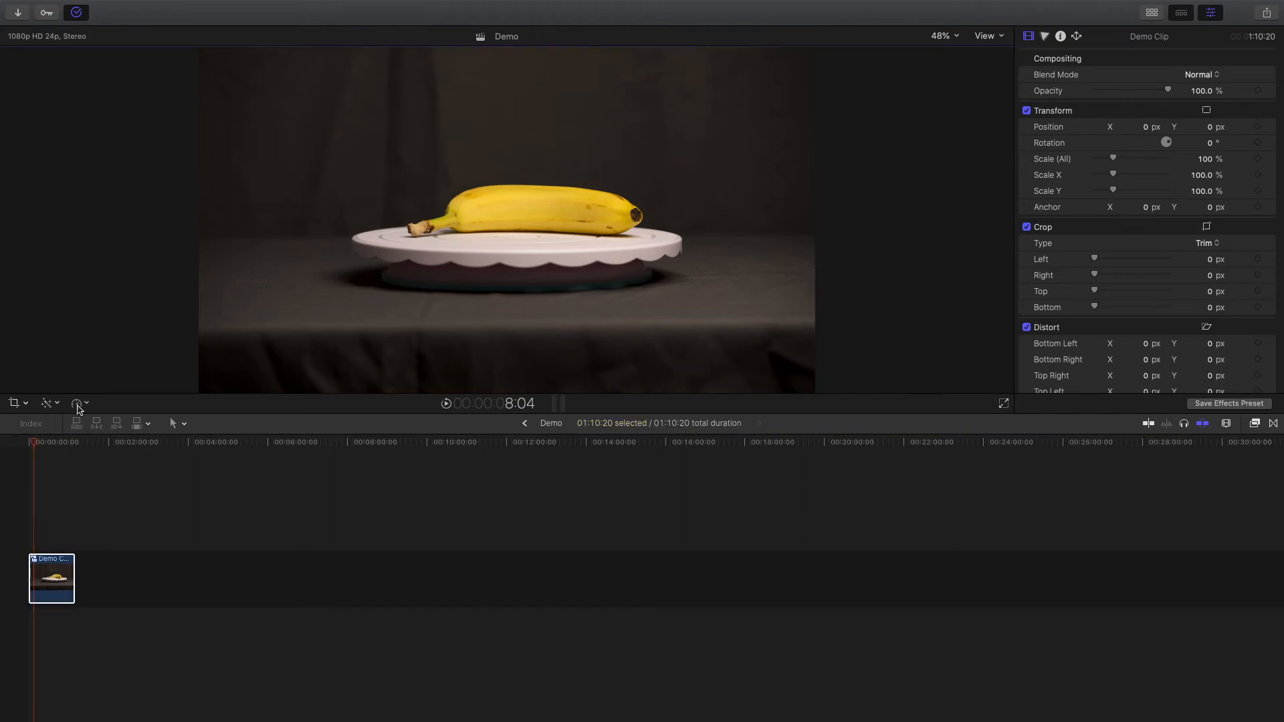
click(52, 578)
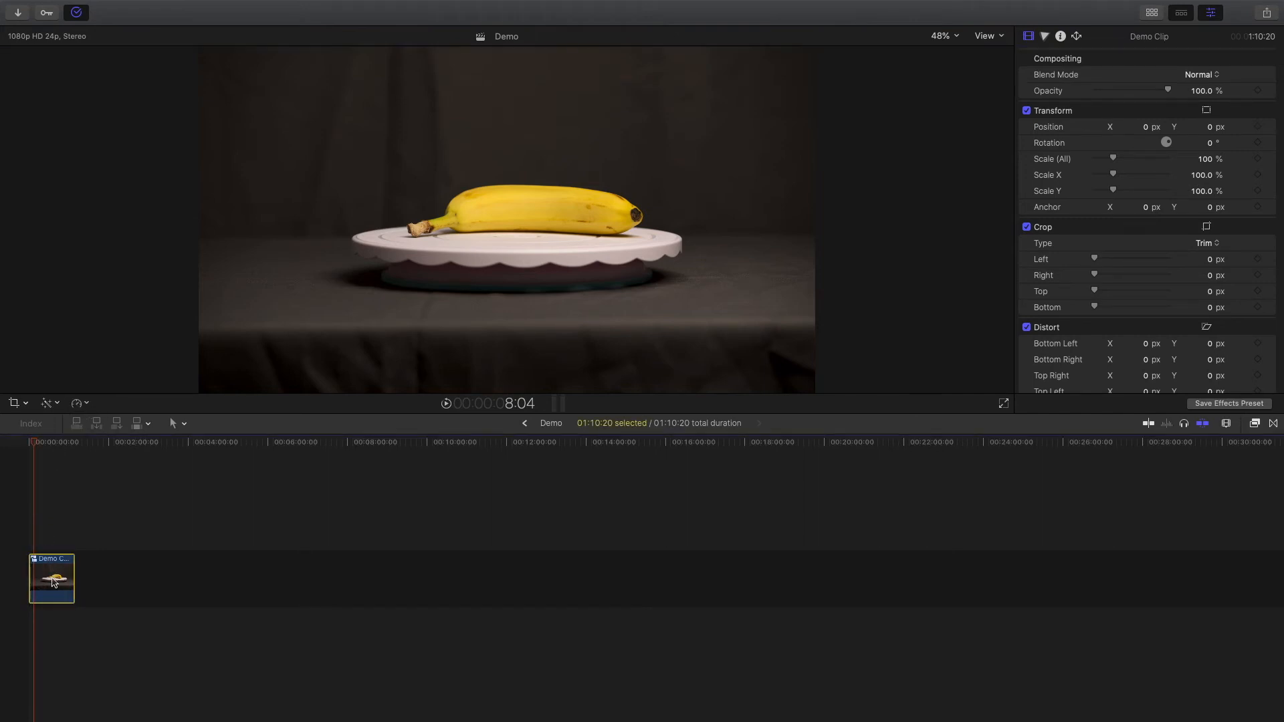
click(78, 403)
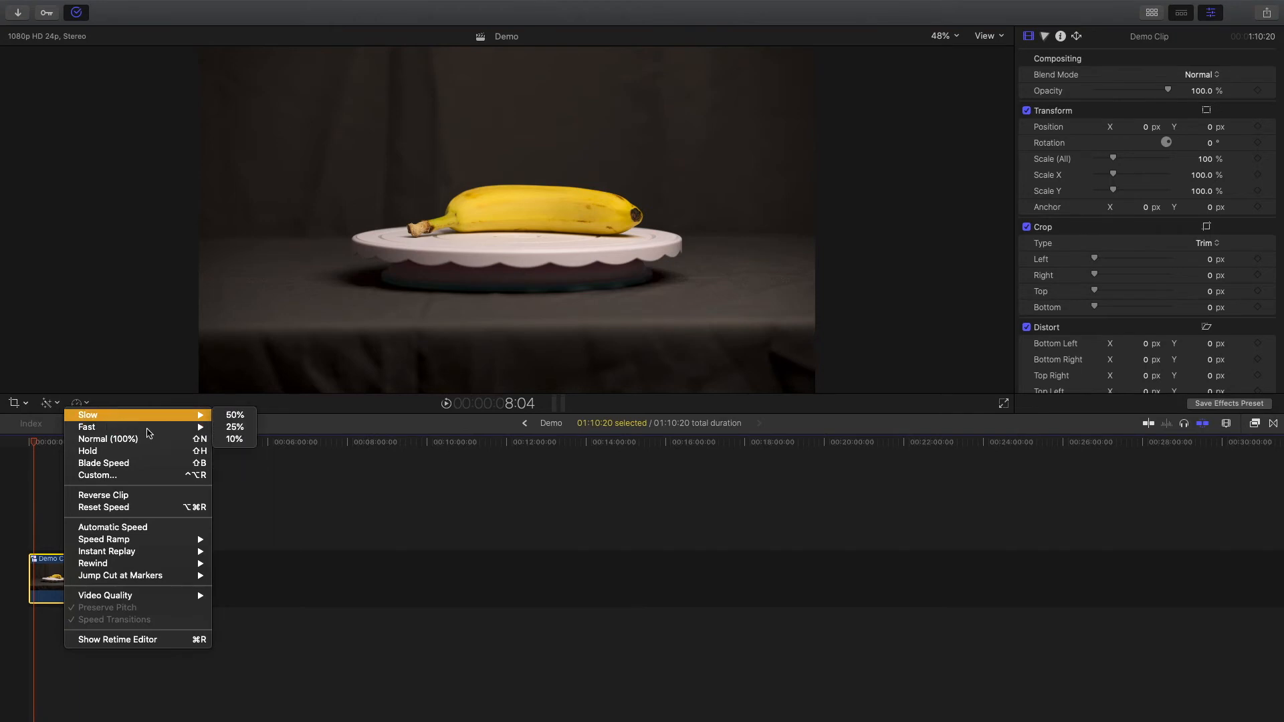
click(230, 427)
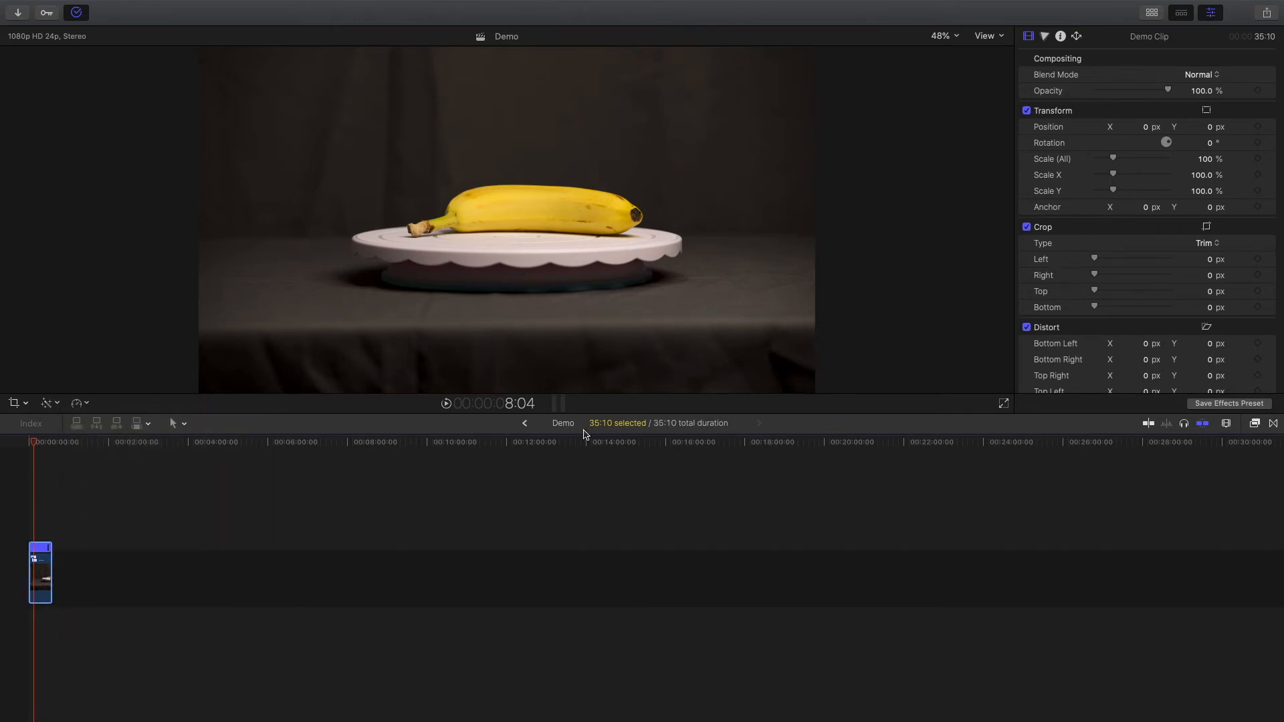
click(26, 532)
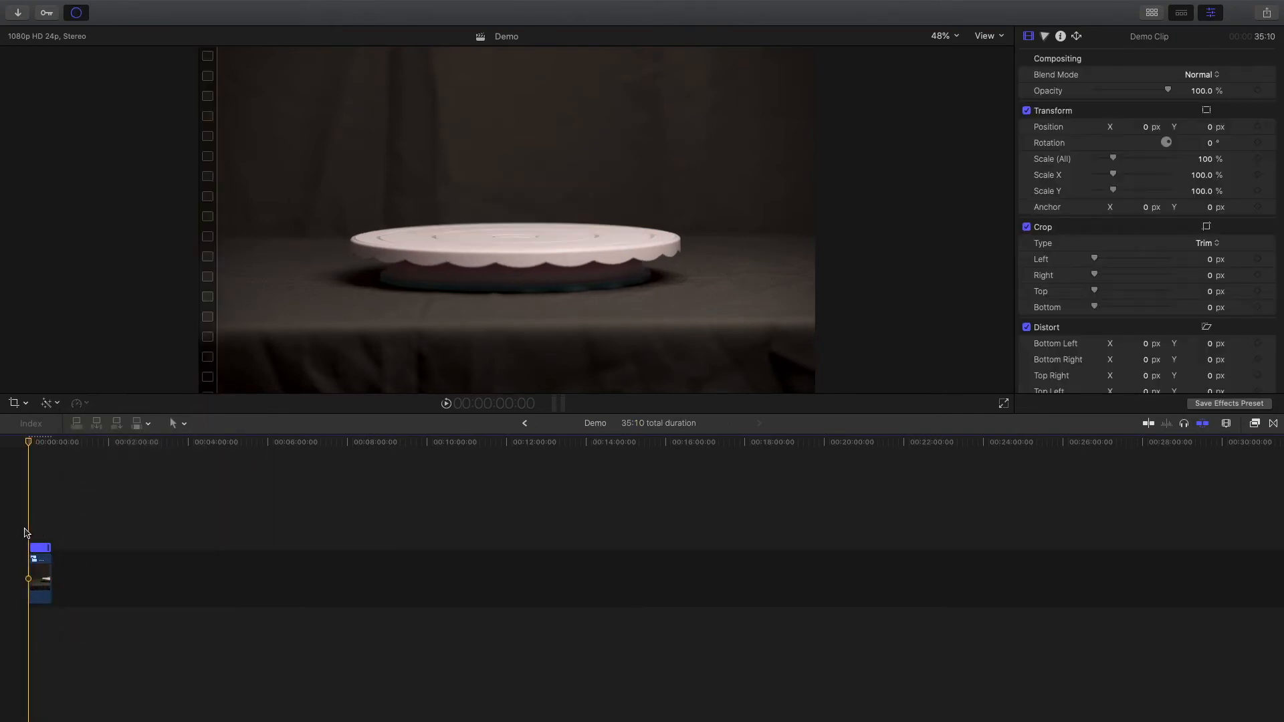
key(space)
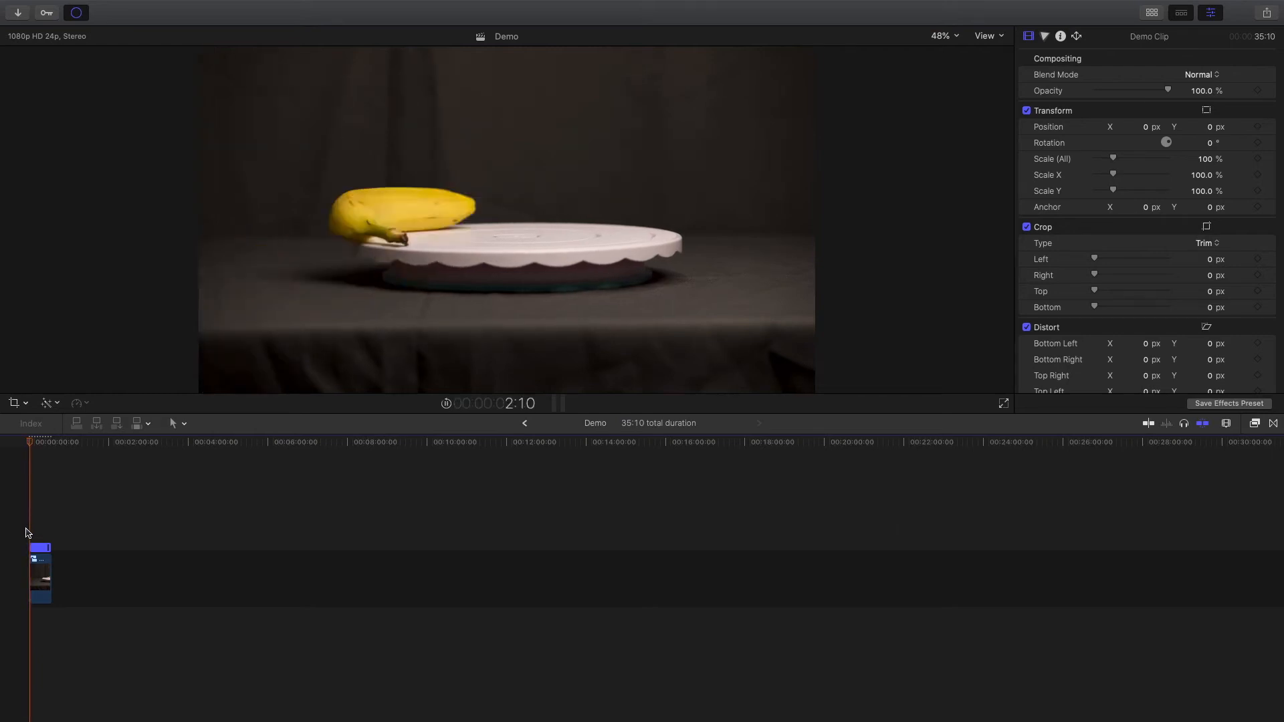
- Delete the compound clip from the Demo timeline and go back to the Promotion project
click(41, 579)
key(Delete)
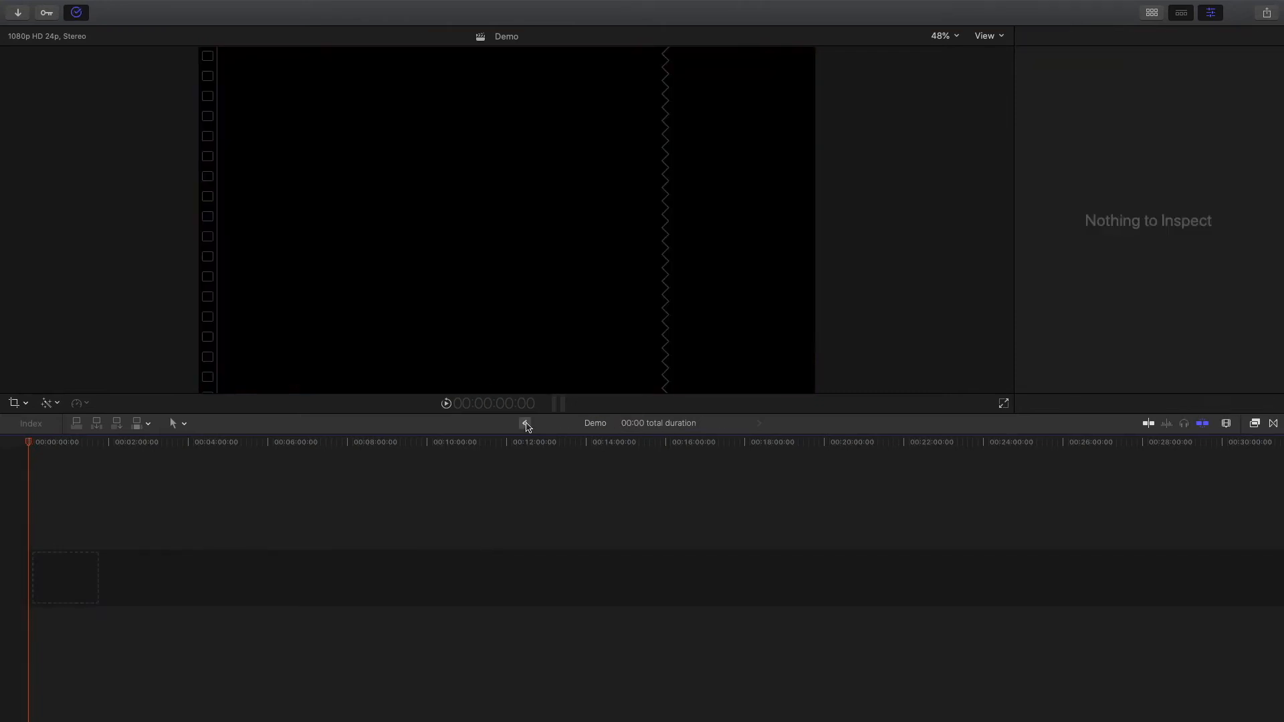
click(524, 423)
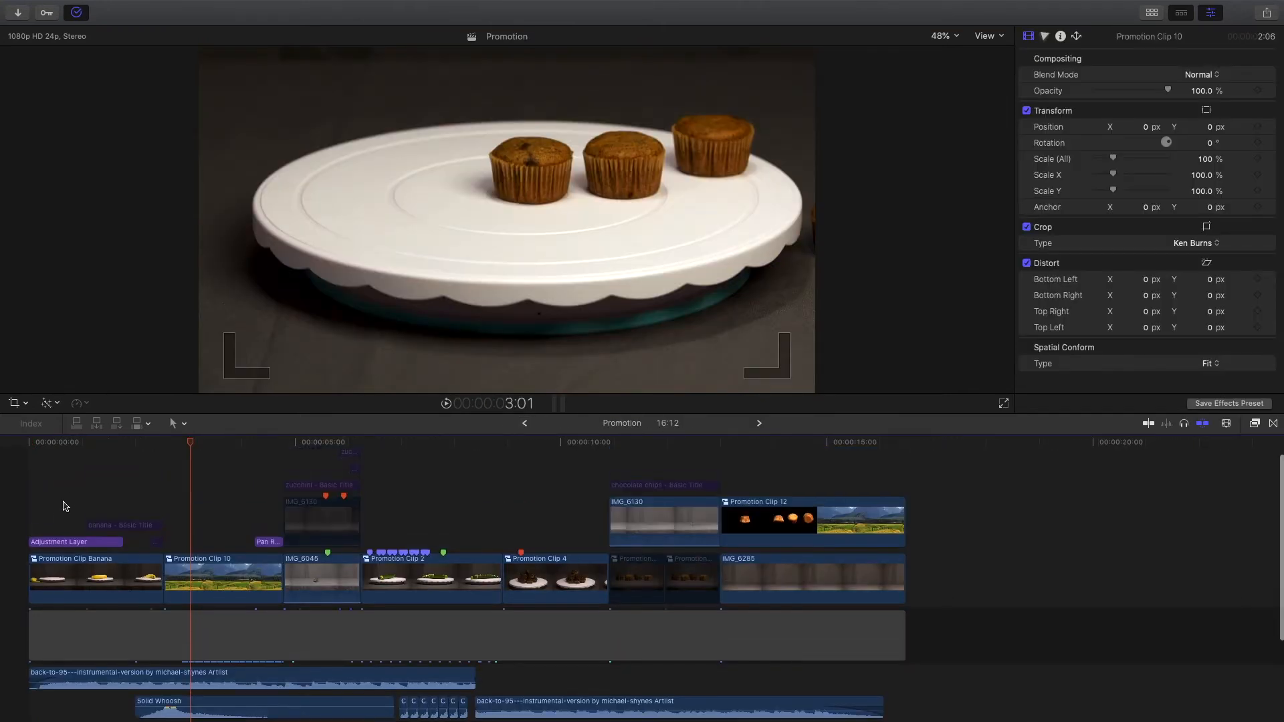
- Open the custom speed settings of Promotion Clip Banana at the start of the timeline
click(33, 579)
click(78, 403)
mouse_move(91, 419)
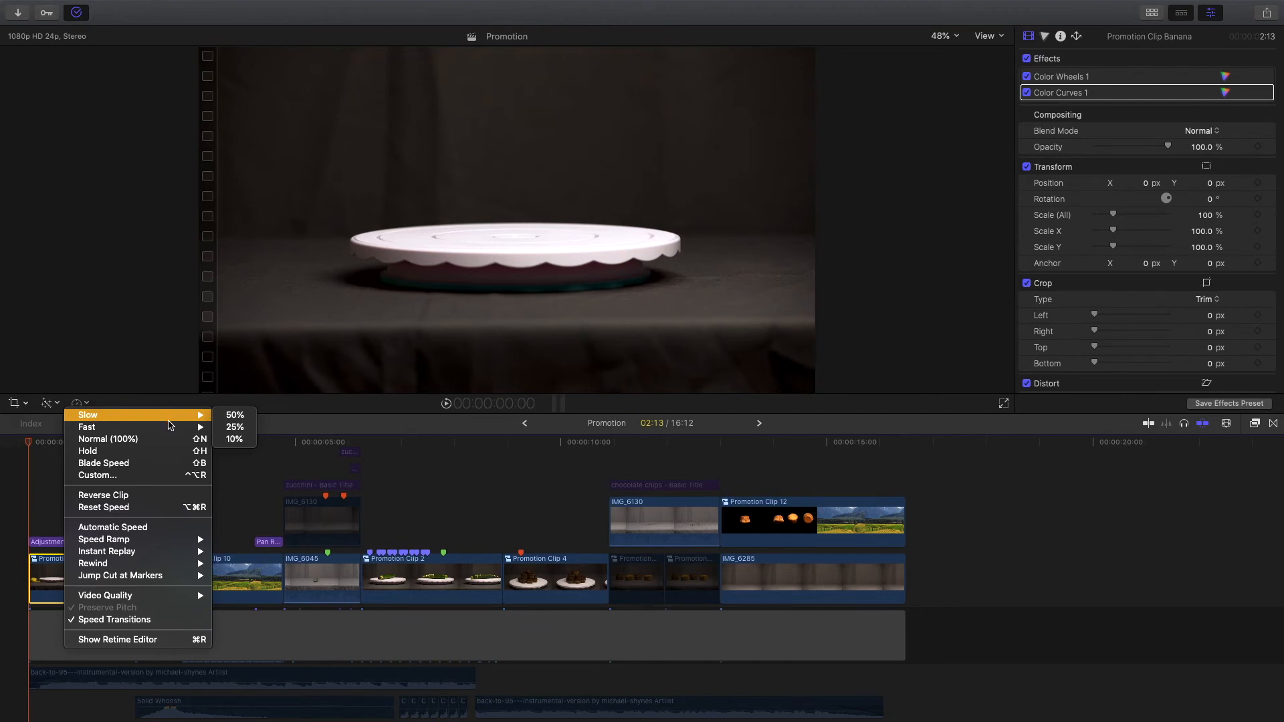
click(97, 474)
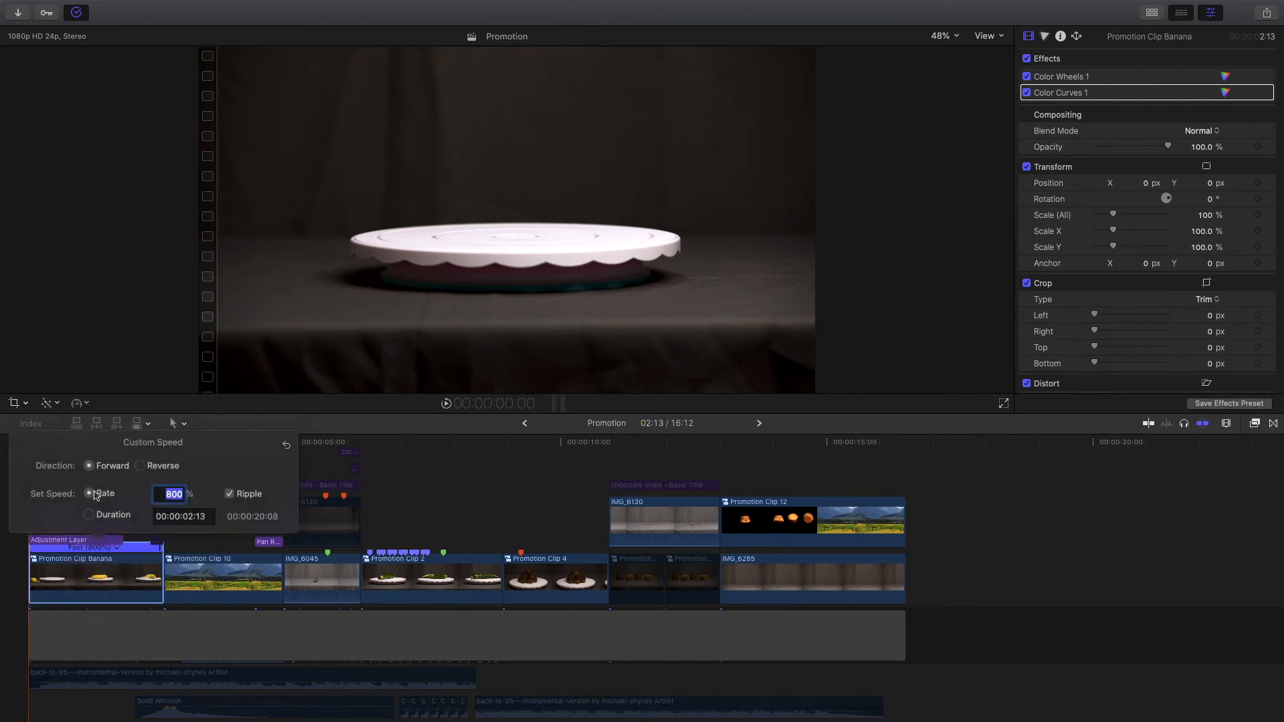
- Close the custom speed settings, play the banana clip from the start of the Promotion timeline, and return to the start
click(188, 537)
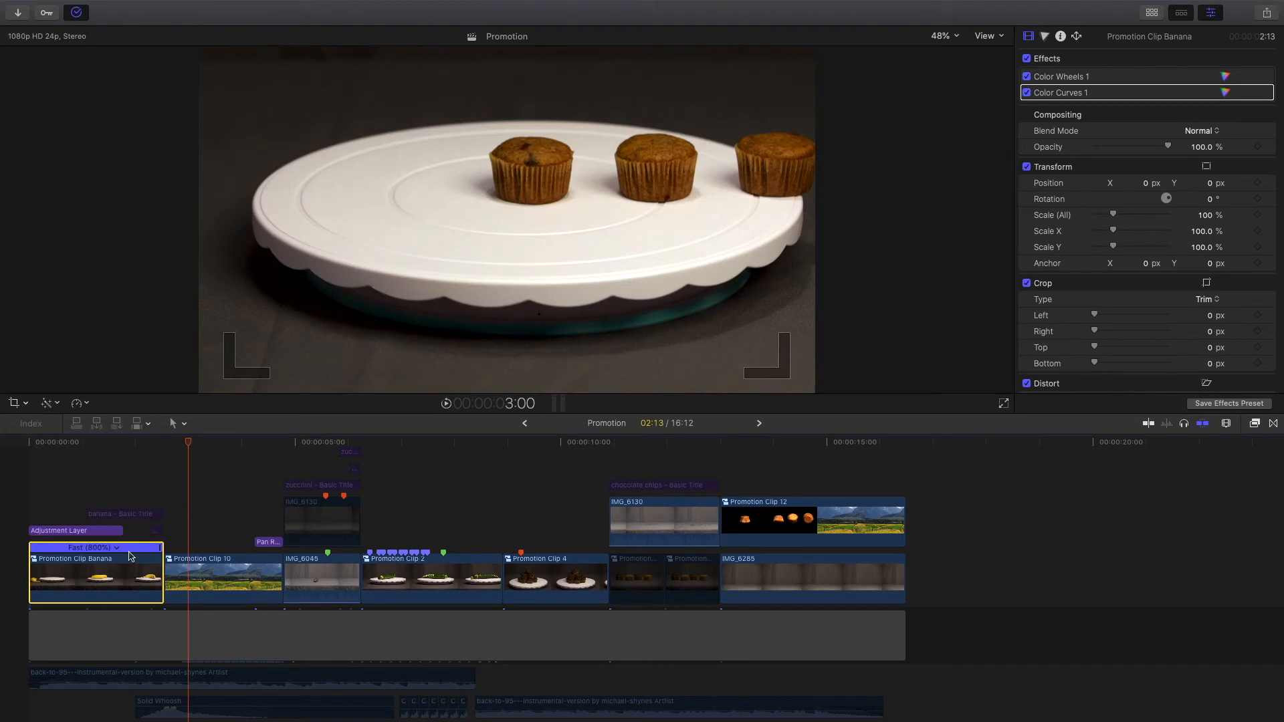
click(28, 491)
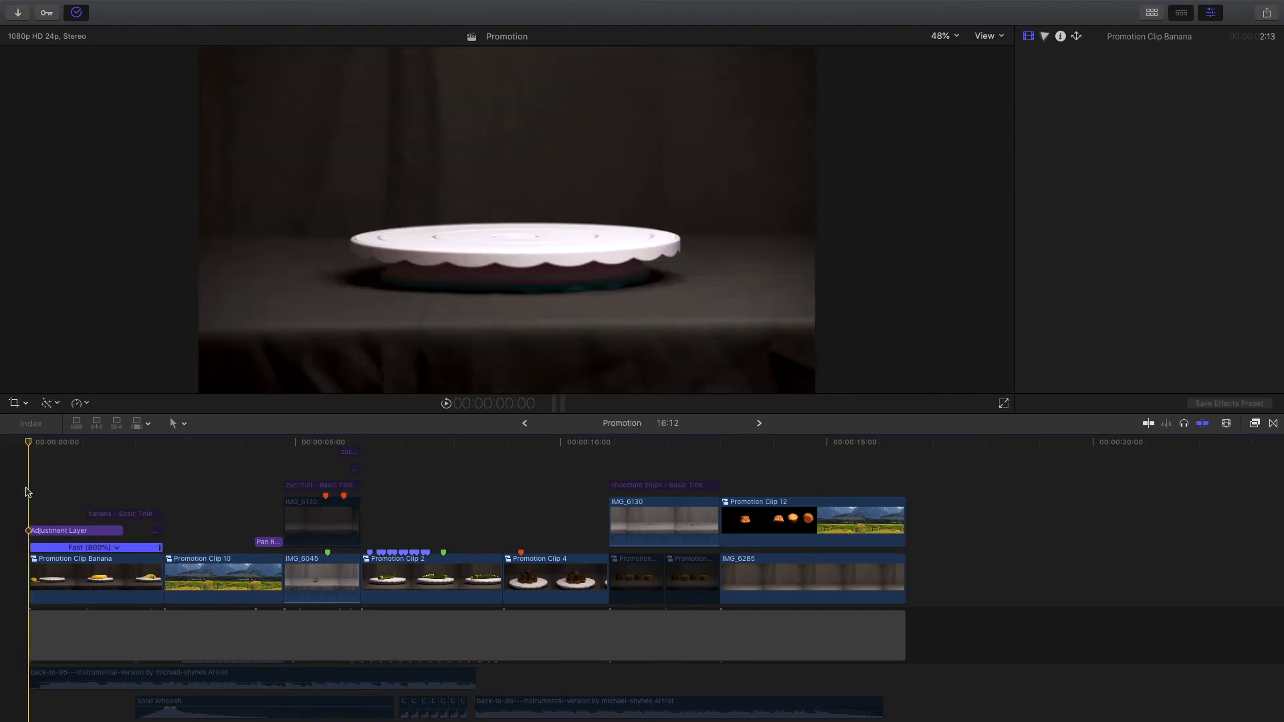
key(space)
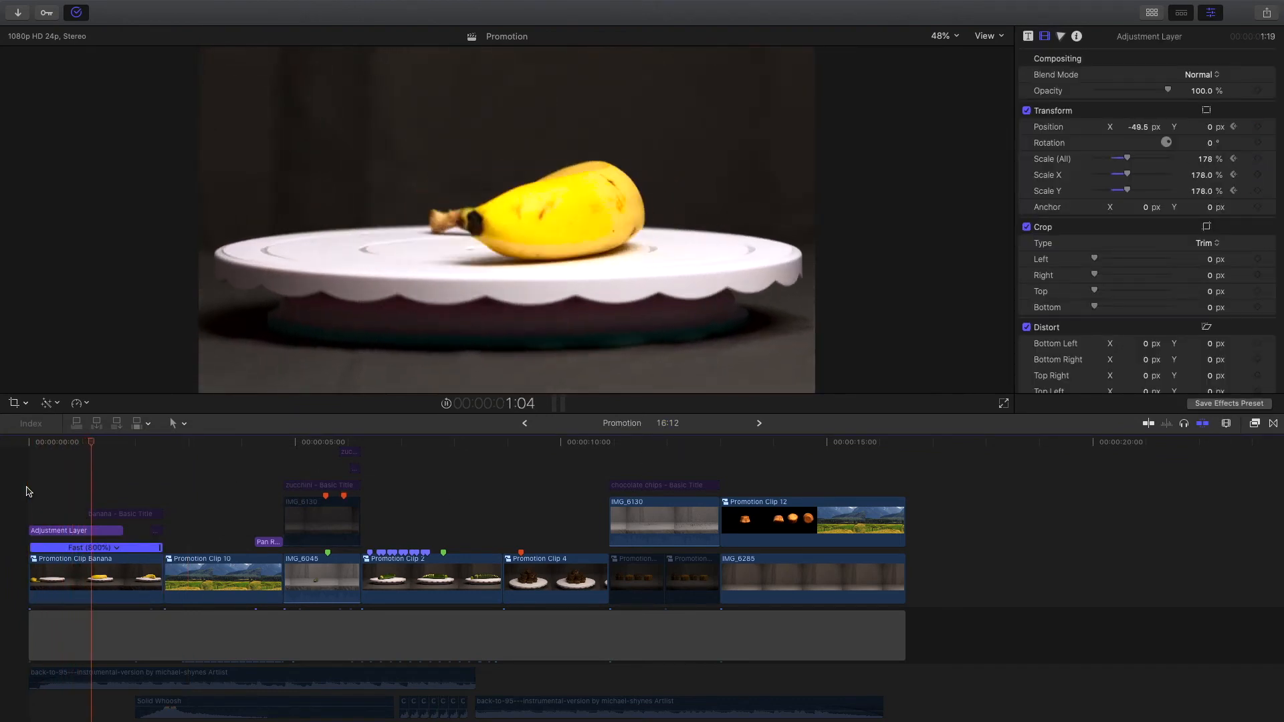
key(space)
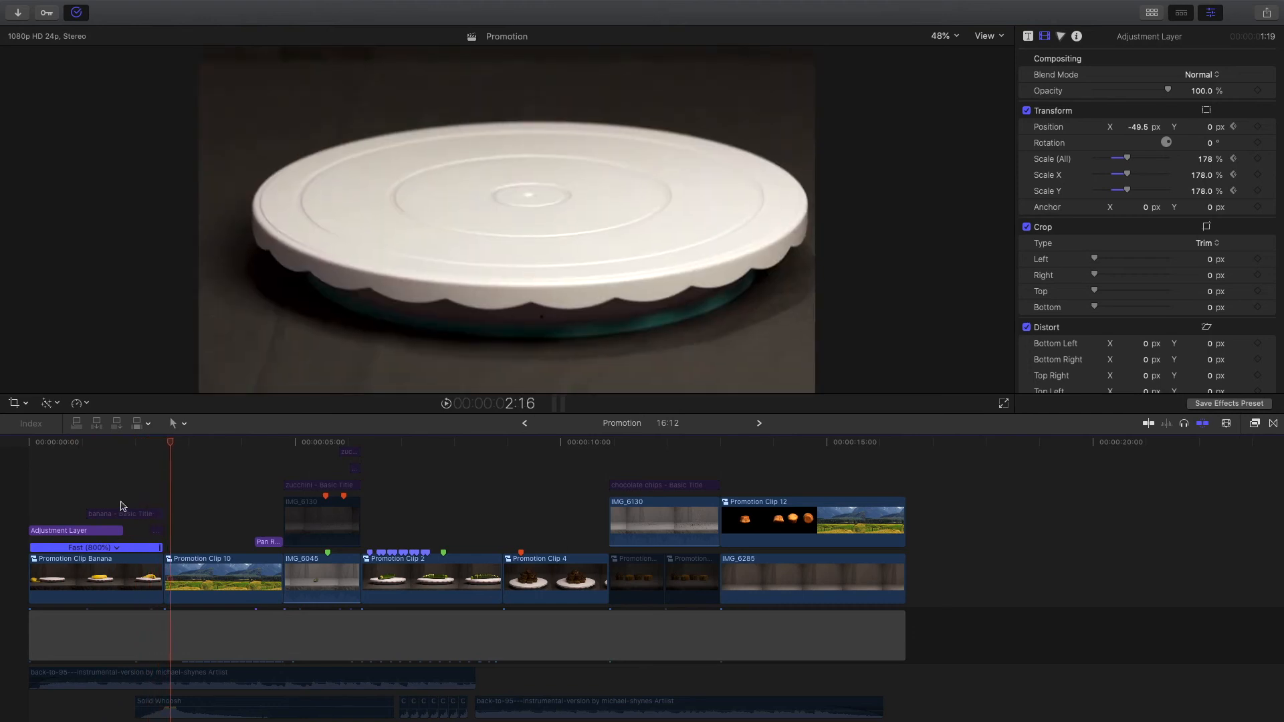
key(Home)
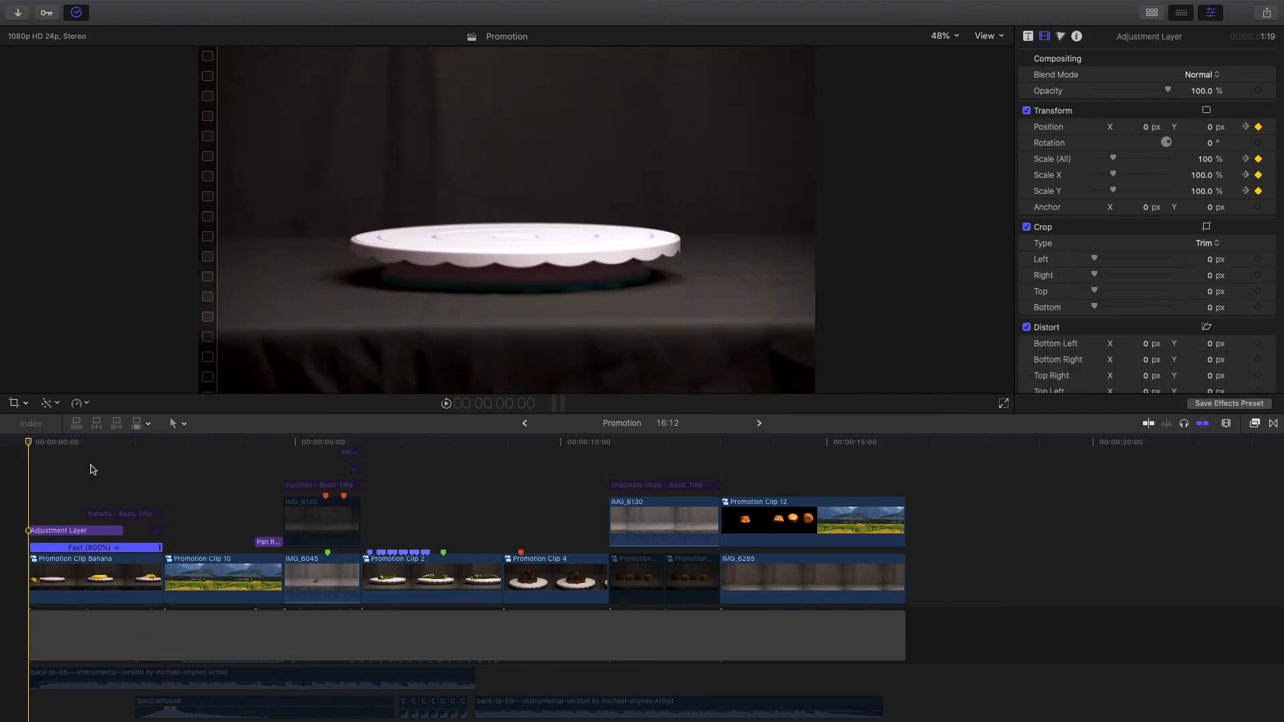
- Play the Promotion timeline from the beginning of Promotion Clip 10 to review the muffin stop motion
click(193, 500)
drag(192, 447, 166, 451)
key(space)
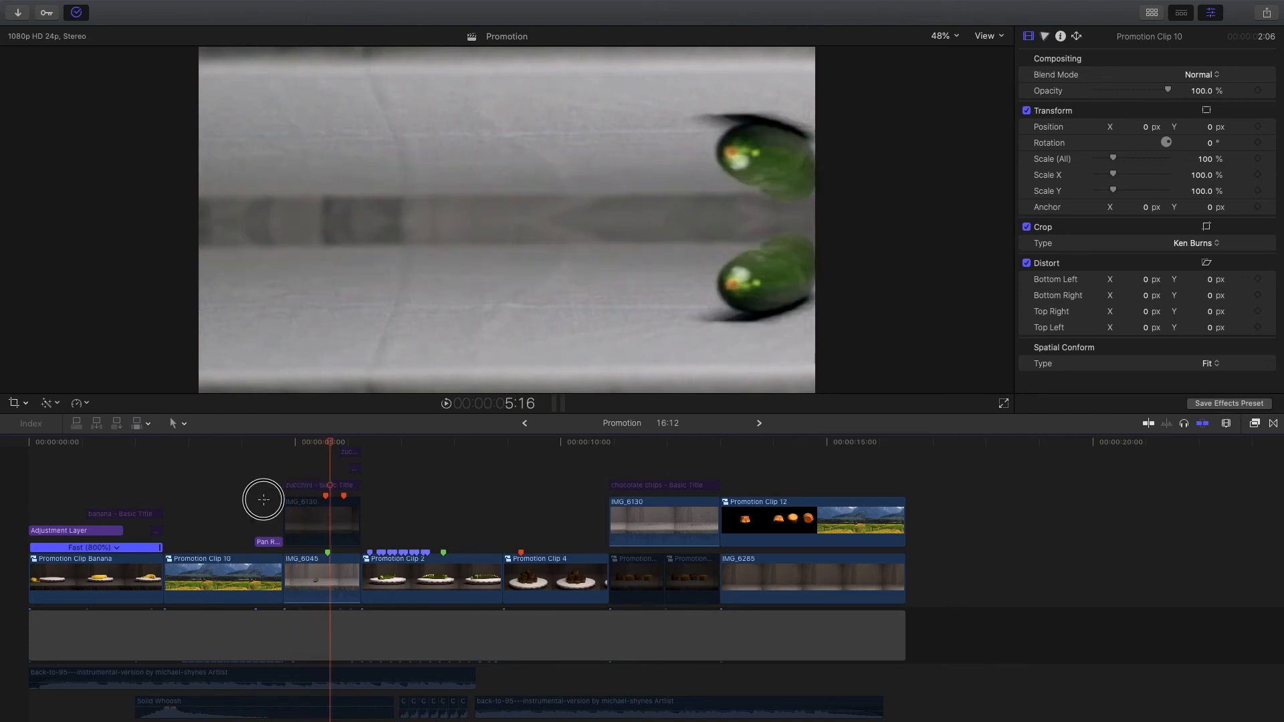
click(166, 449)
scroll(166, 468, down, 2)
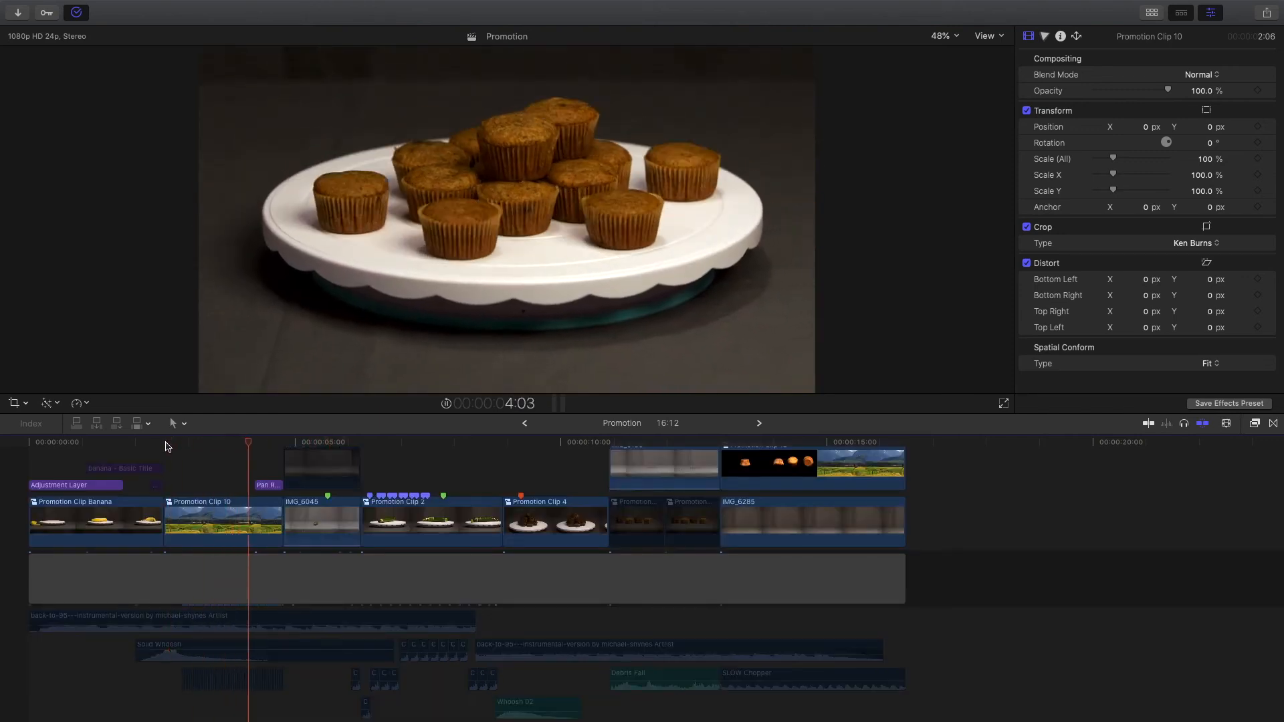
- Open Promotion Clip 10, inspect its adjustment layer and the photos inside the nested Promotion Clip 3, and step back out
double_click(214, 507)
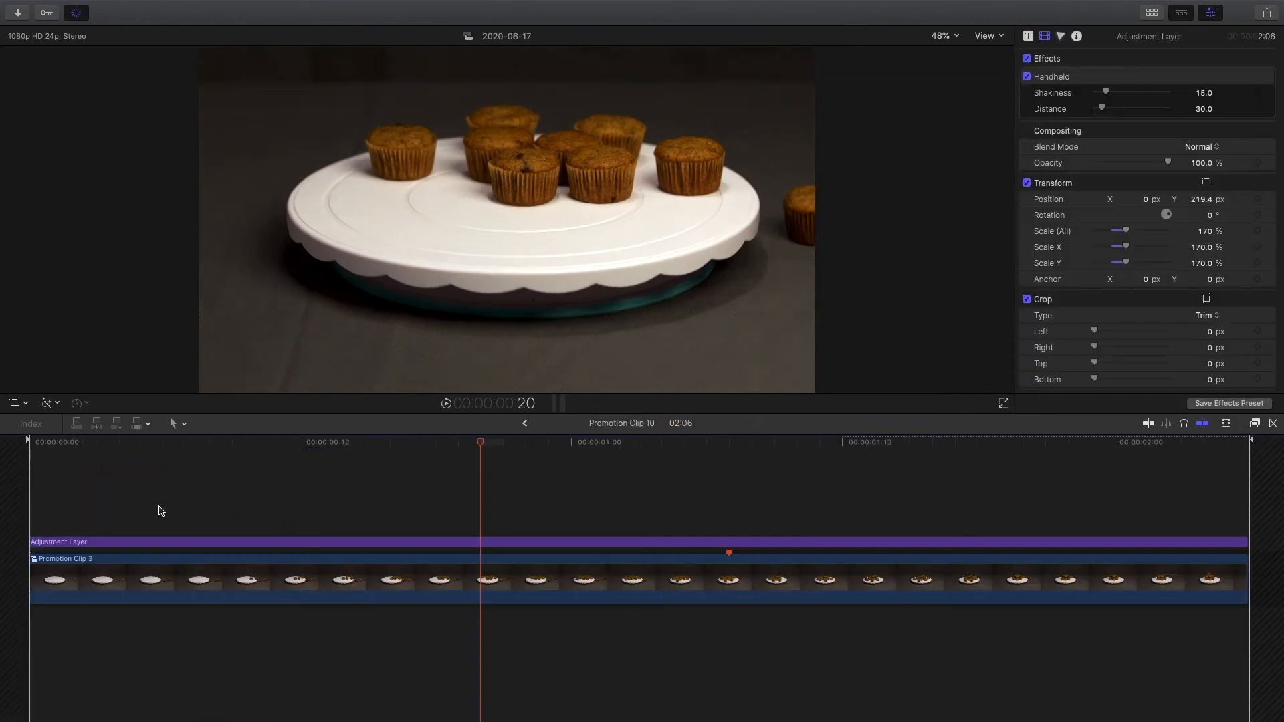
click(199, 506)
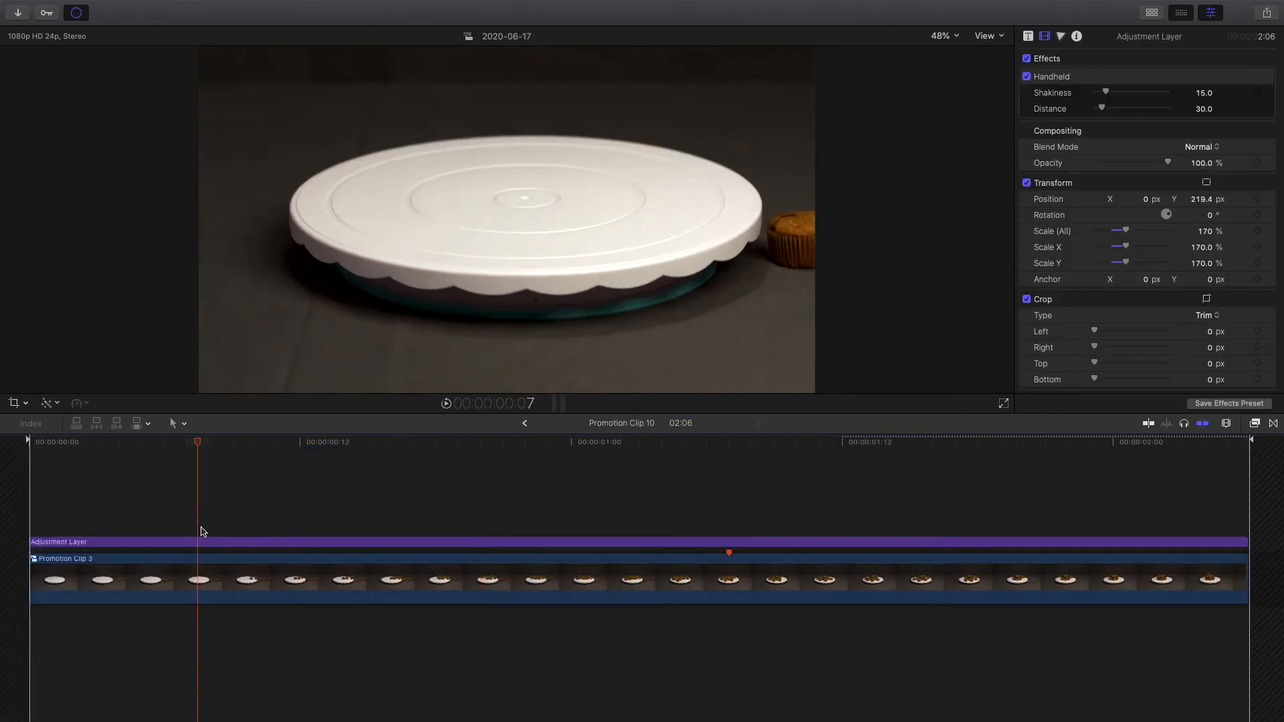
click(199, 541)
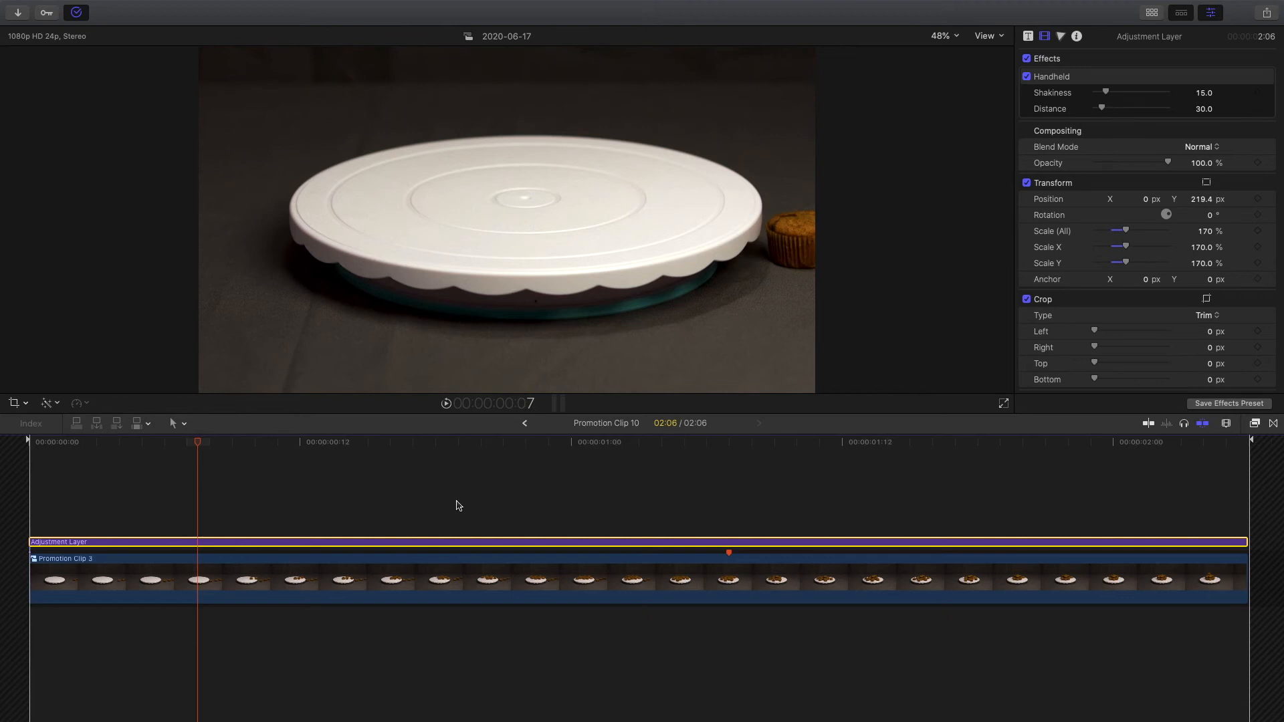
double_click(373, 565)
key(shift+z)
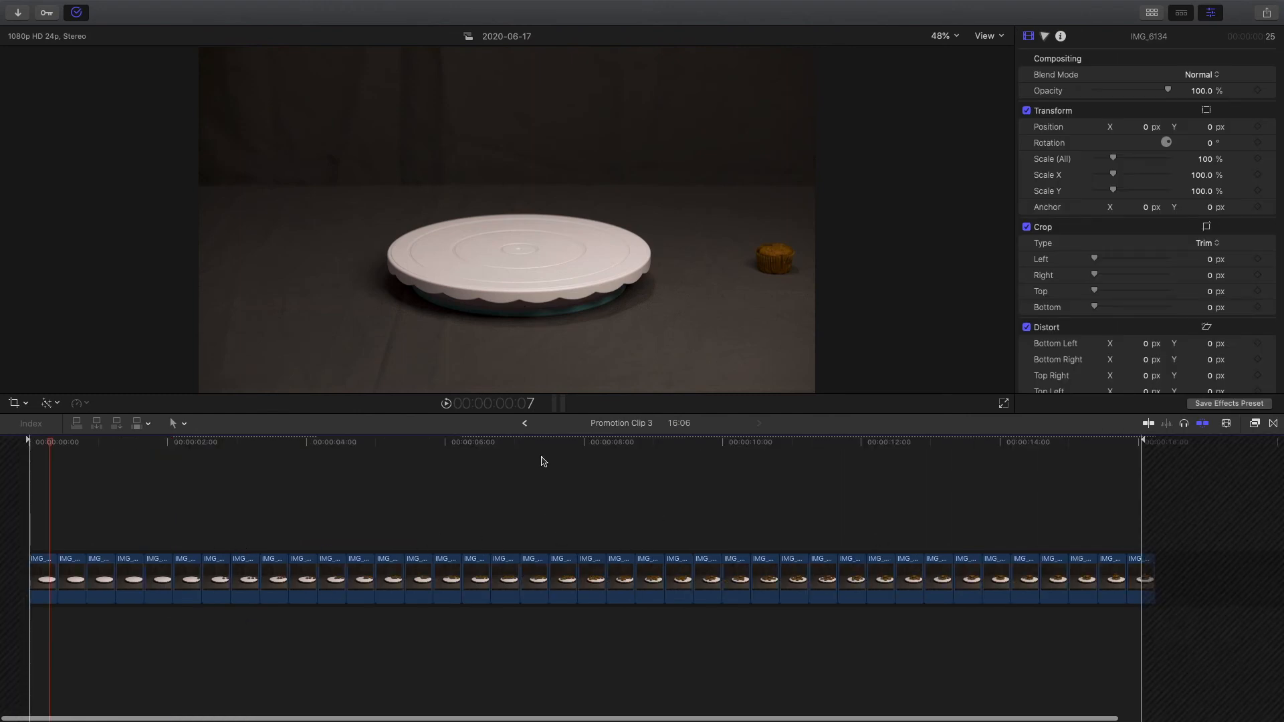
click(526, 424)
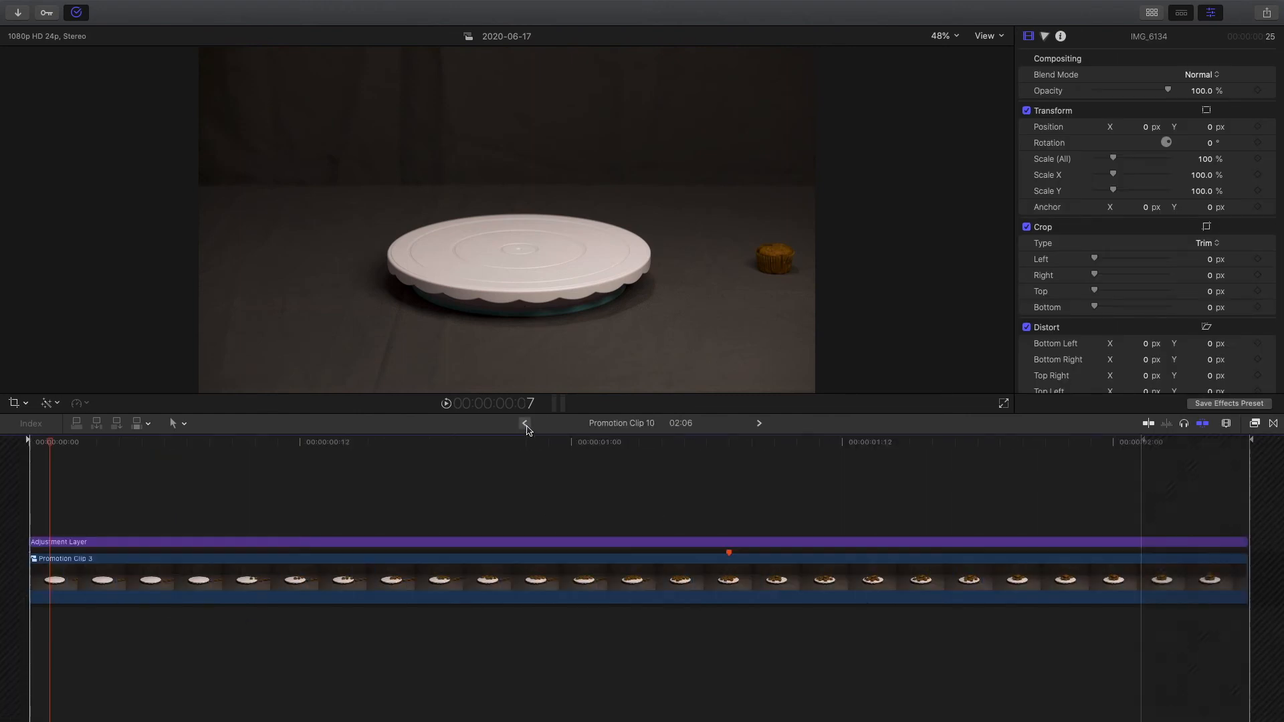
- Review the mirrored zucchini shot IMG_6045 in the Promotion timeline from its start through into Promotion Clip 2
key(space)
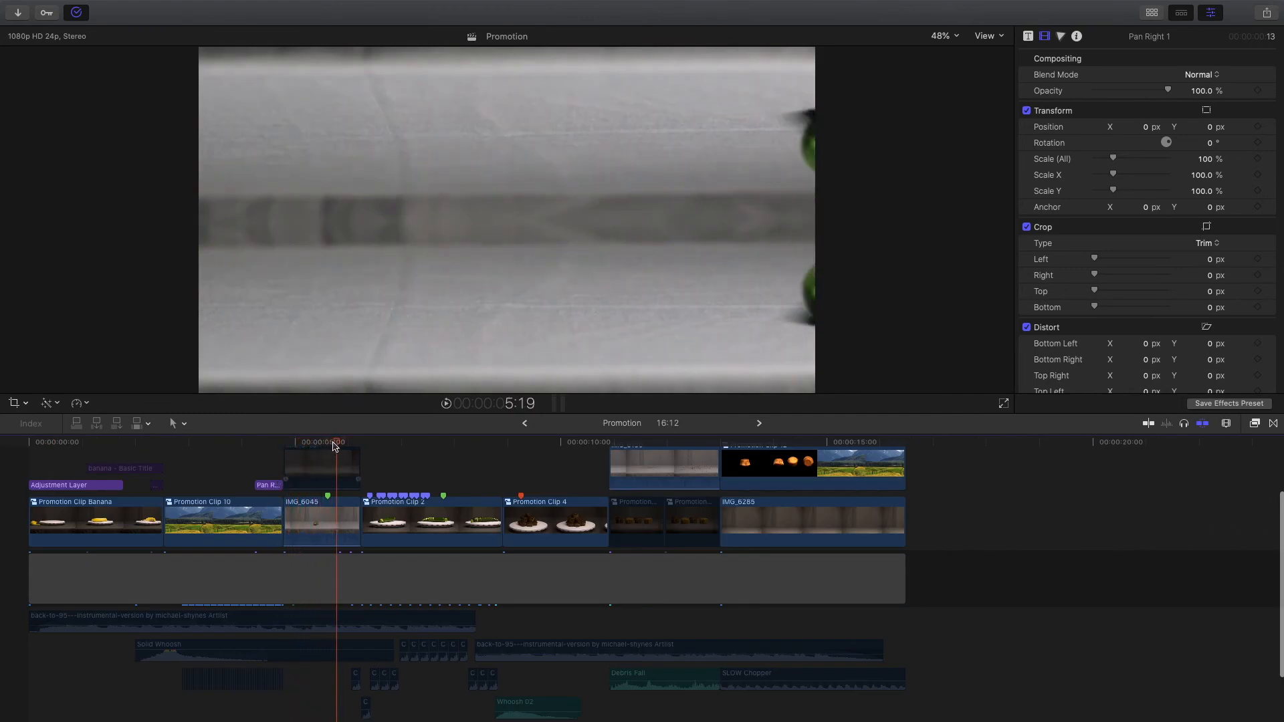
drag(335, 446, 286, 450)
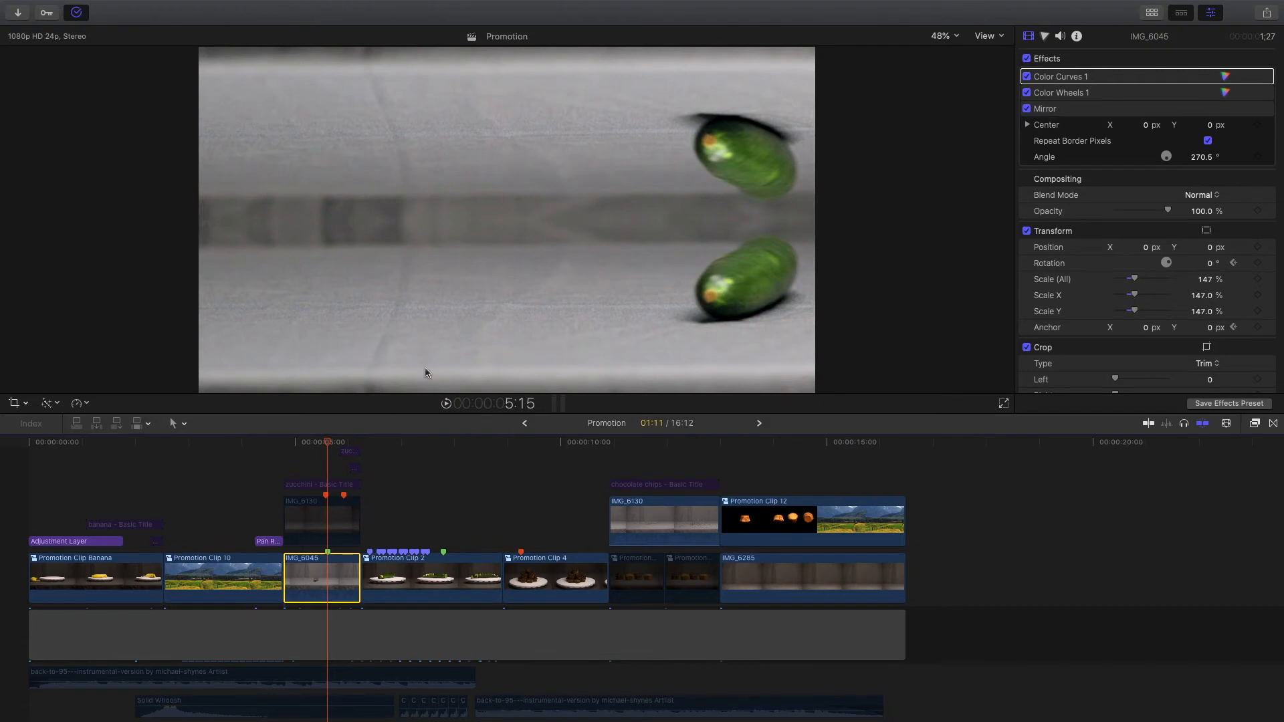
click(286, 464)
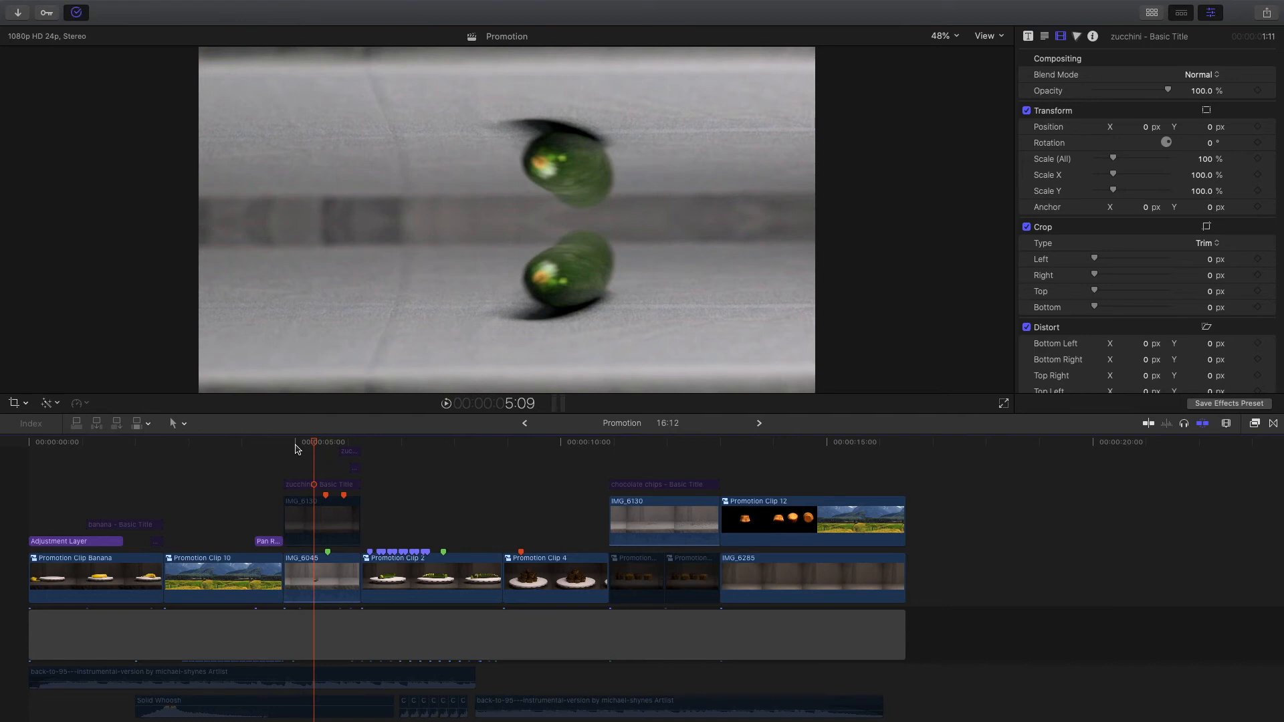
key(space)
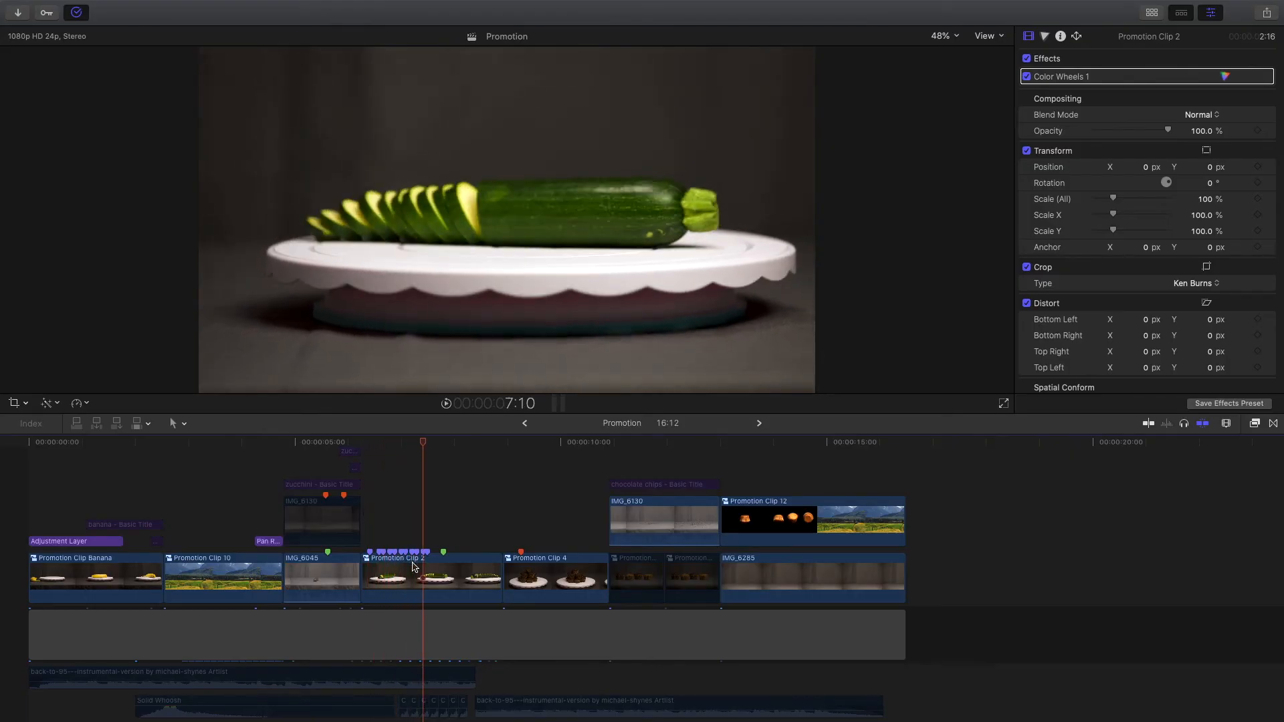
- Open Promotion Clip 2 to examine its sequence of zucchini photos, and return to the Promotion timeline
double_click(406, 556)
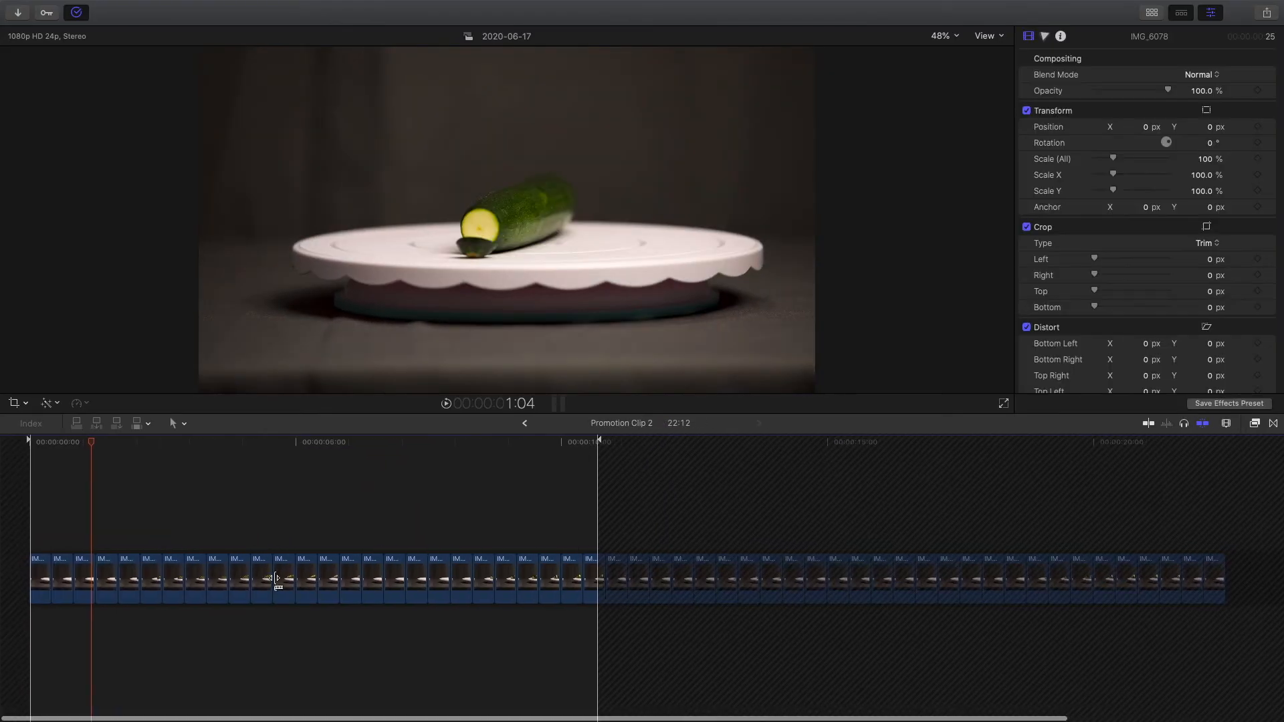
click(418, 565)
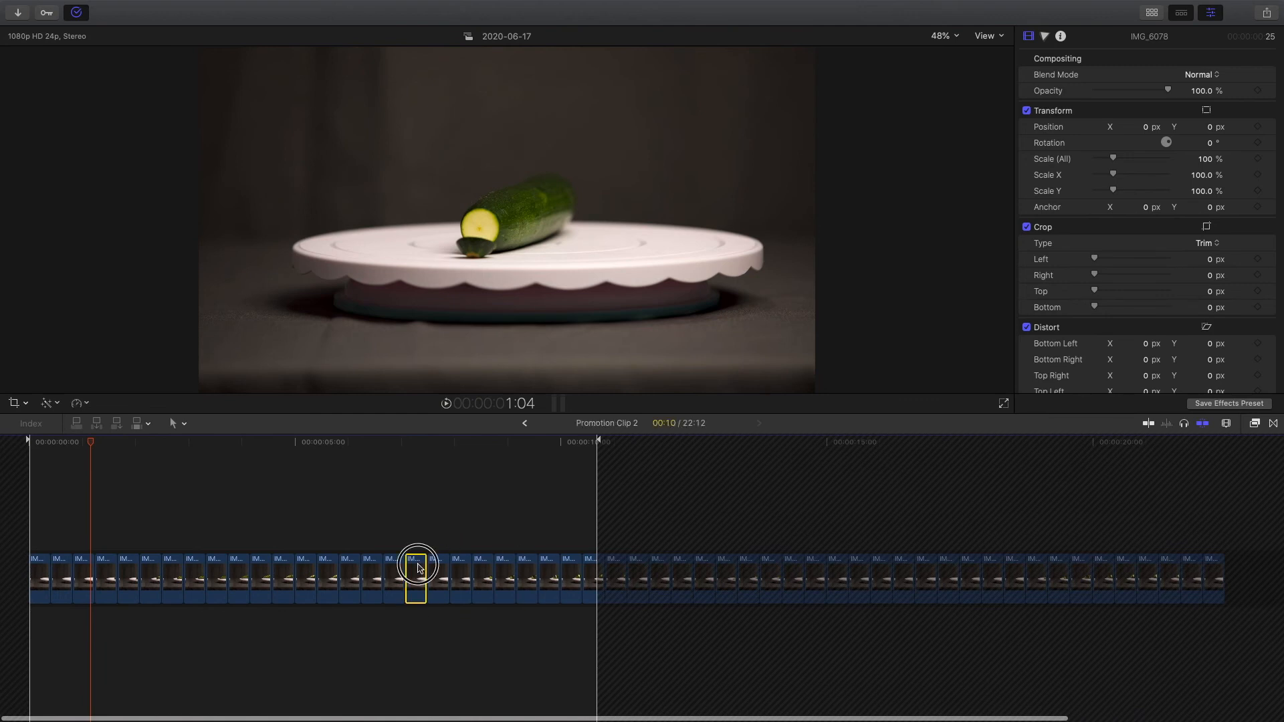
click(521, 425)
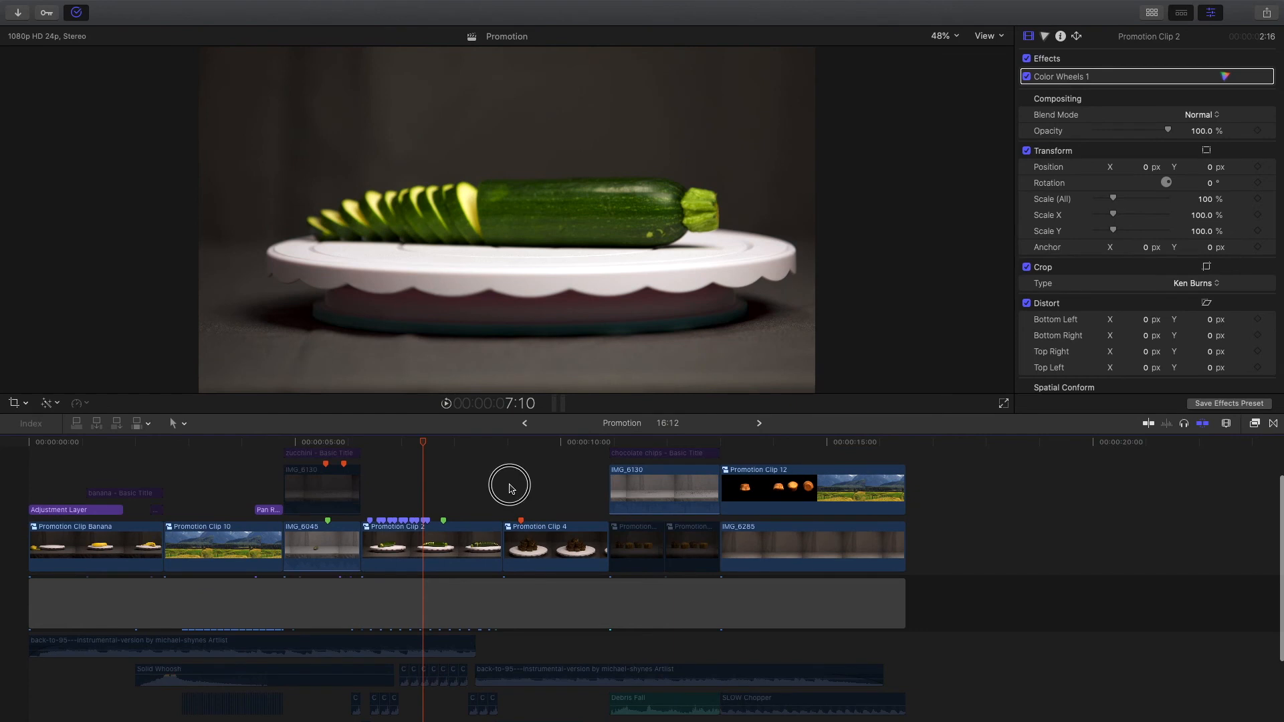
- Play through the chocolate muffin stop motion and stop within Promotion Clip 4
click(510, 485)
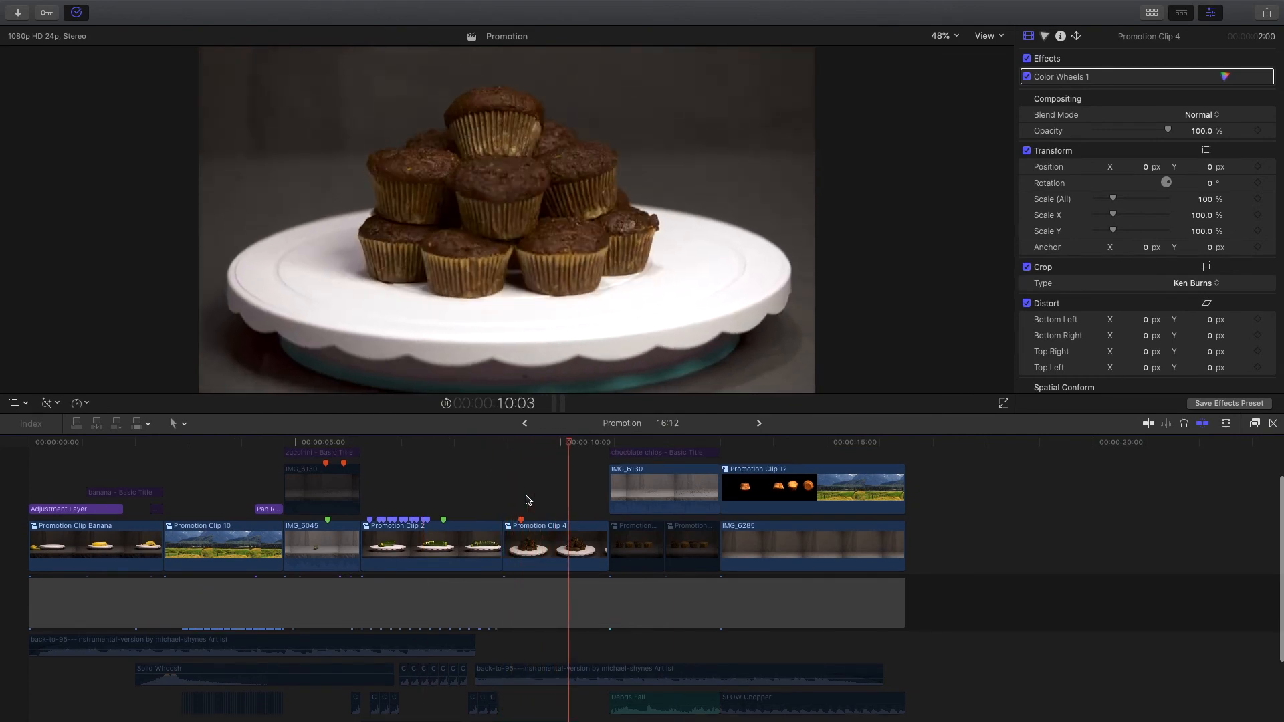
scroll(528, 501, down, 1)
click(538, 524)
key(space)
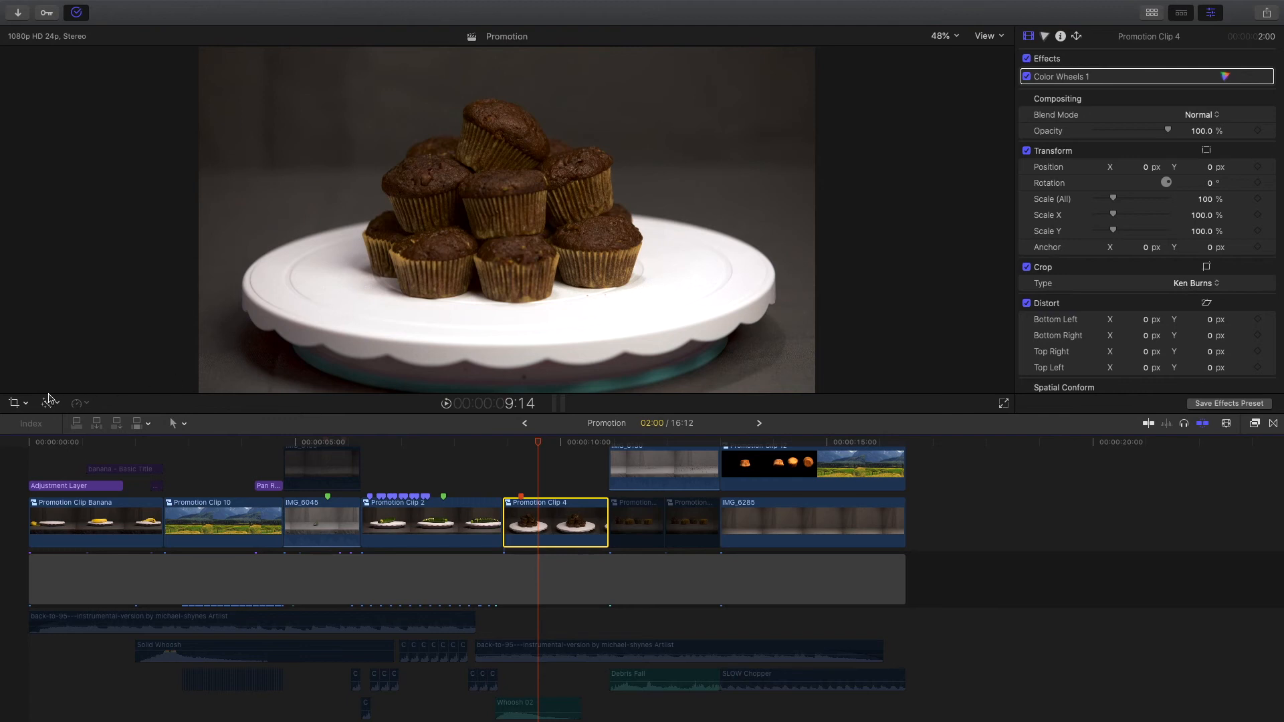
- Play the chocolate chips shot IMG_6130 from the end of Promotion Clip 4 and replay it from its start
drag(540, 445, 605, 447)
key(space)
scroll(611, 459, up, 2)
scroll(611, 459, up, 1)
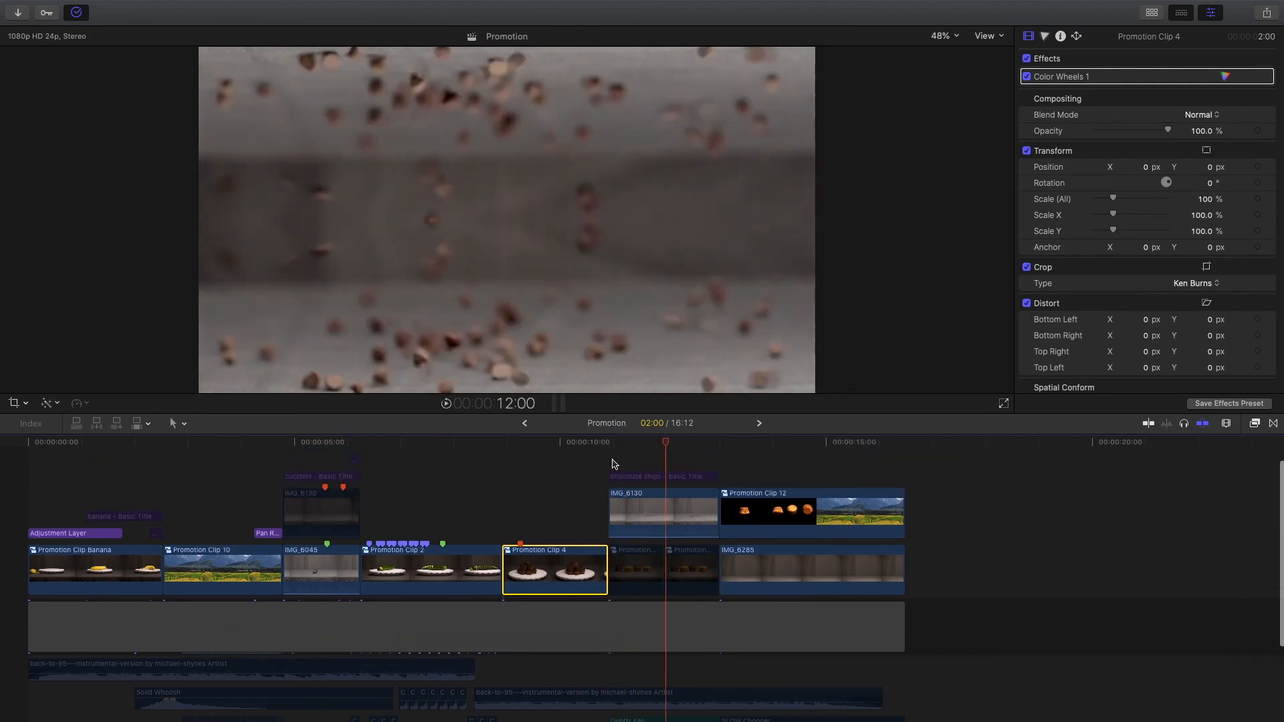
key(space)
scroll(638, 473, up, 1)
click(659, 521)
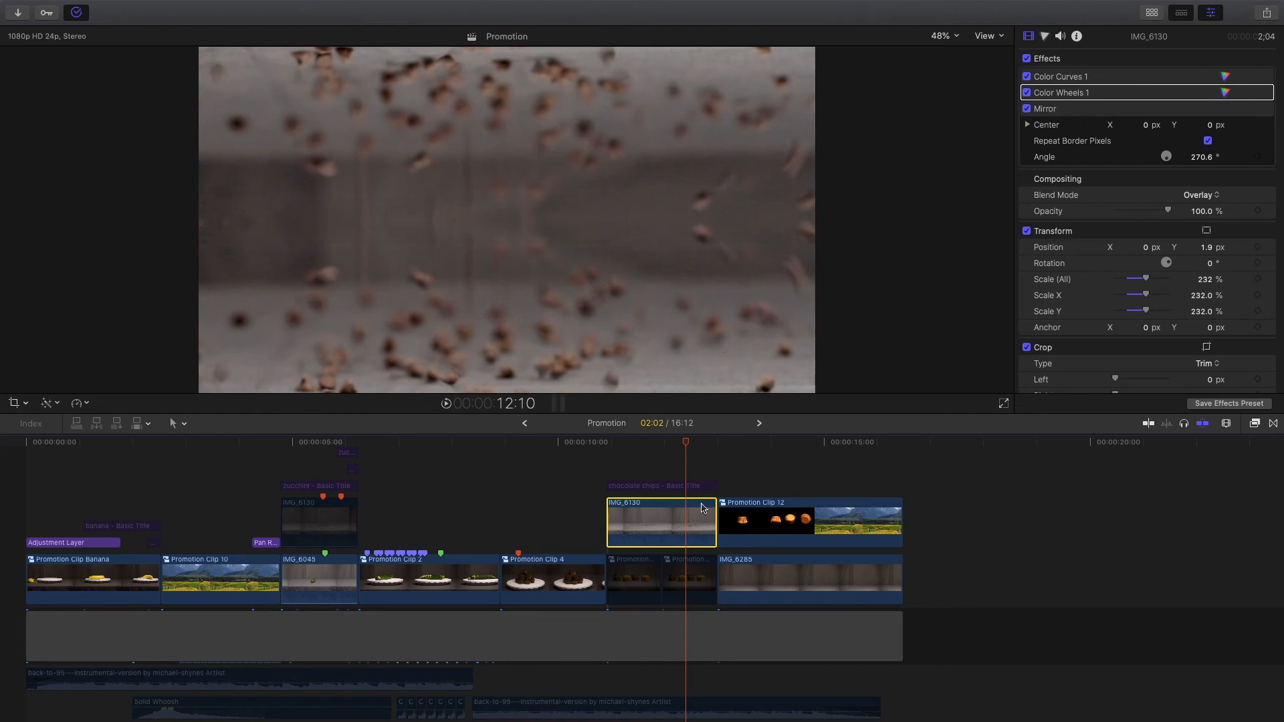
click(628, 484)
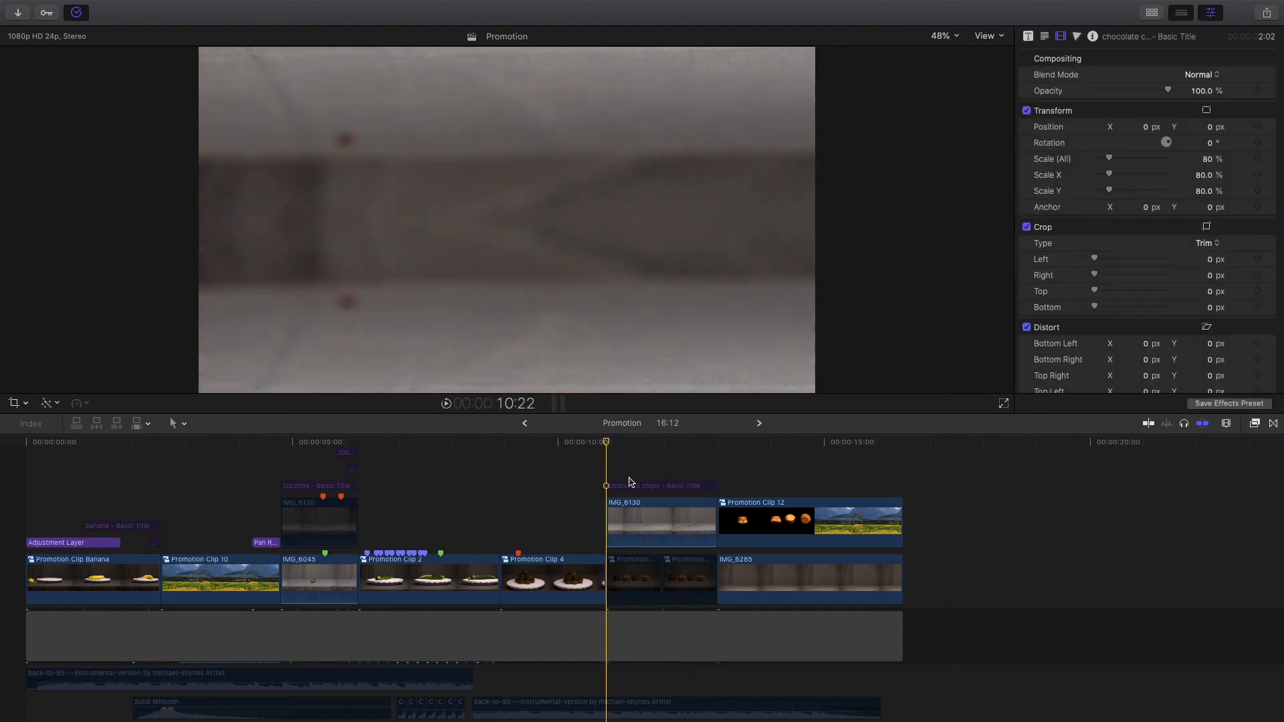
key(space)
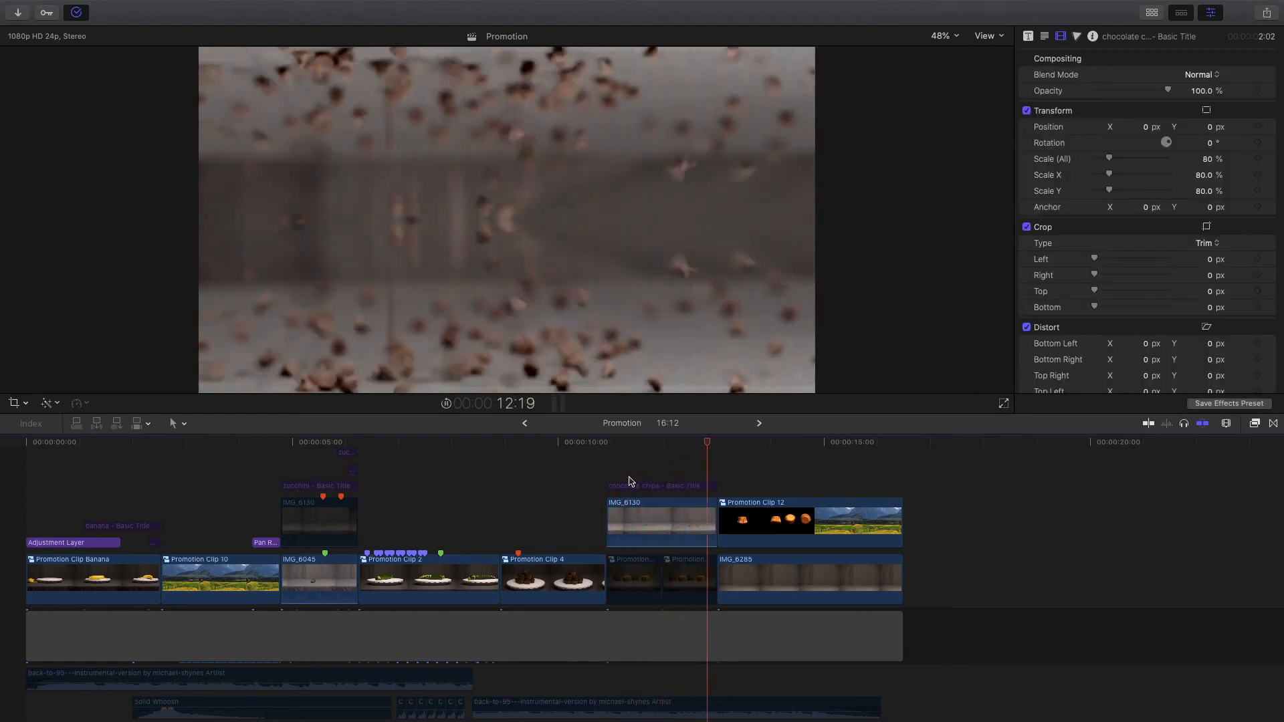
- Park on the floating muffin in Promotion Clip 12, inspect its skewered source photos in the browser, and hide the browser again
mouse_move(754, 444)
mouse_down()
mouse_move(787, 450)
mouse_move(750, 454)
mouse_up()
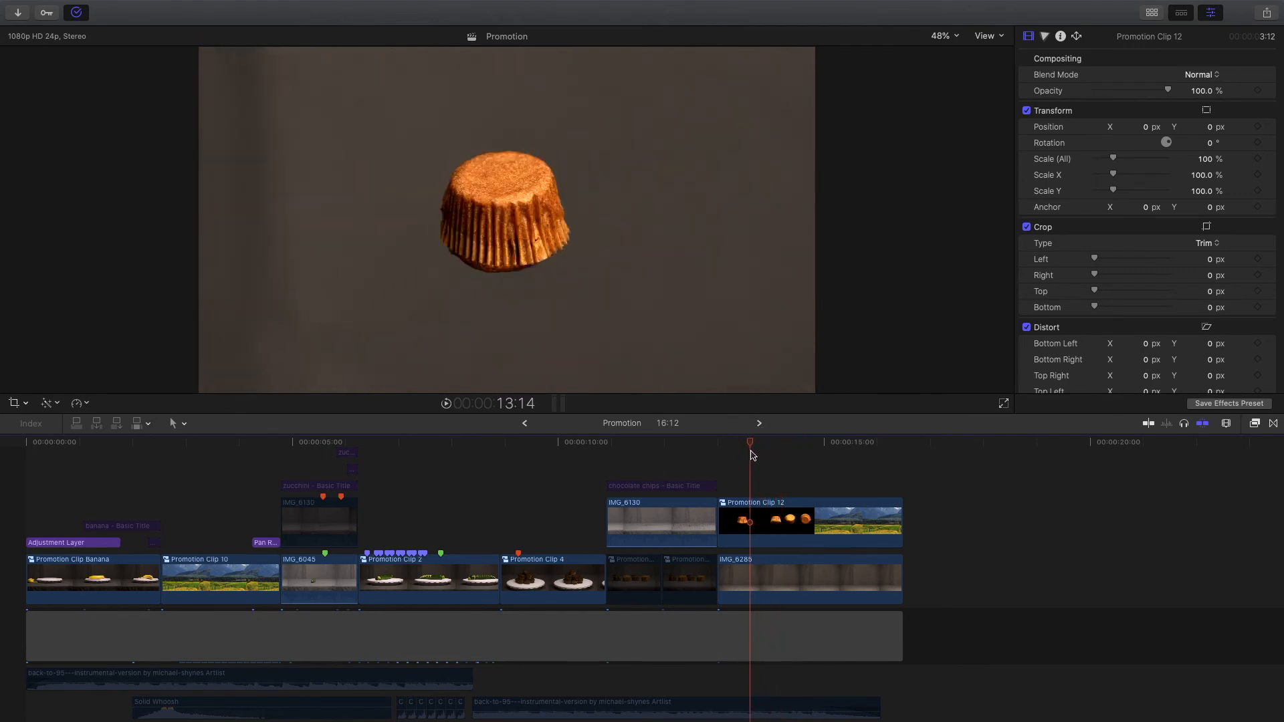
click(1151, 12)
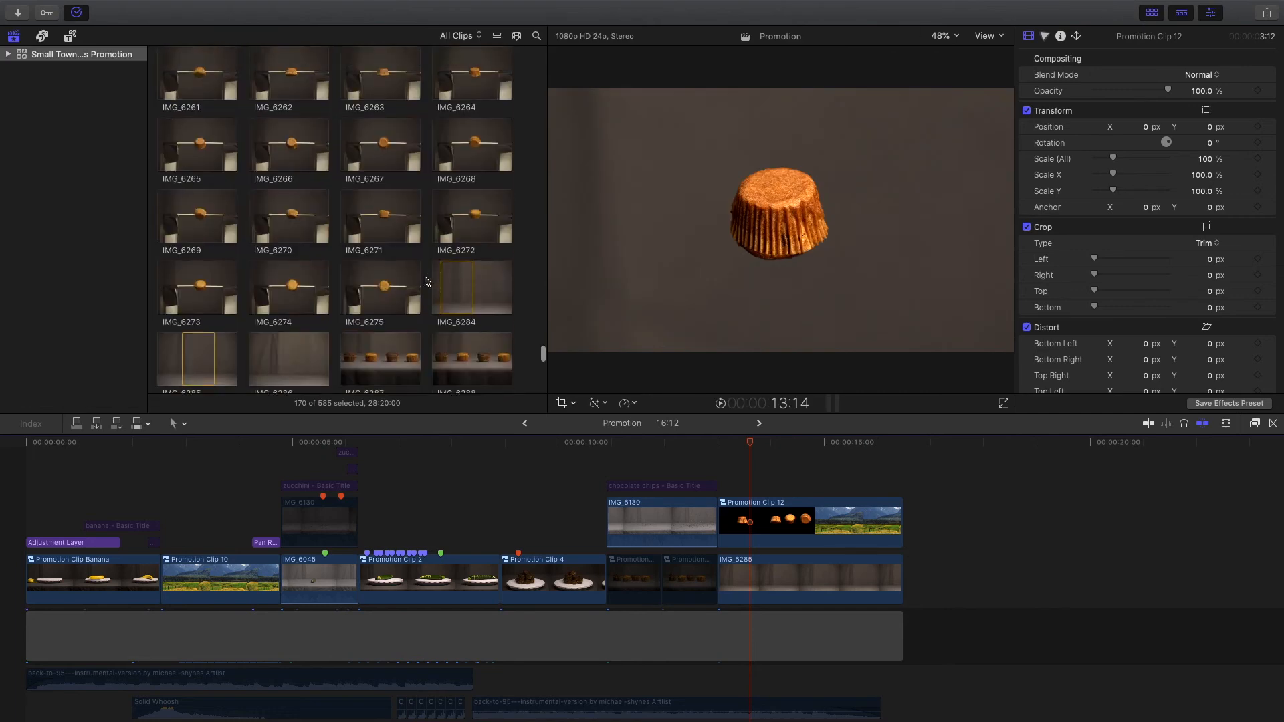
drag(374, 164, 405, 165)
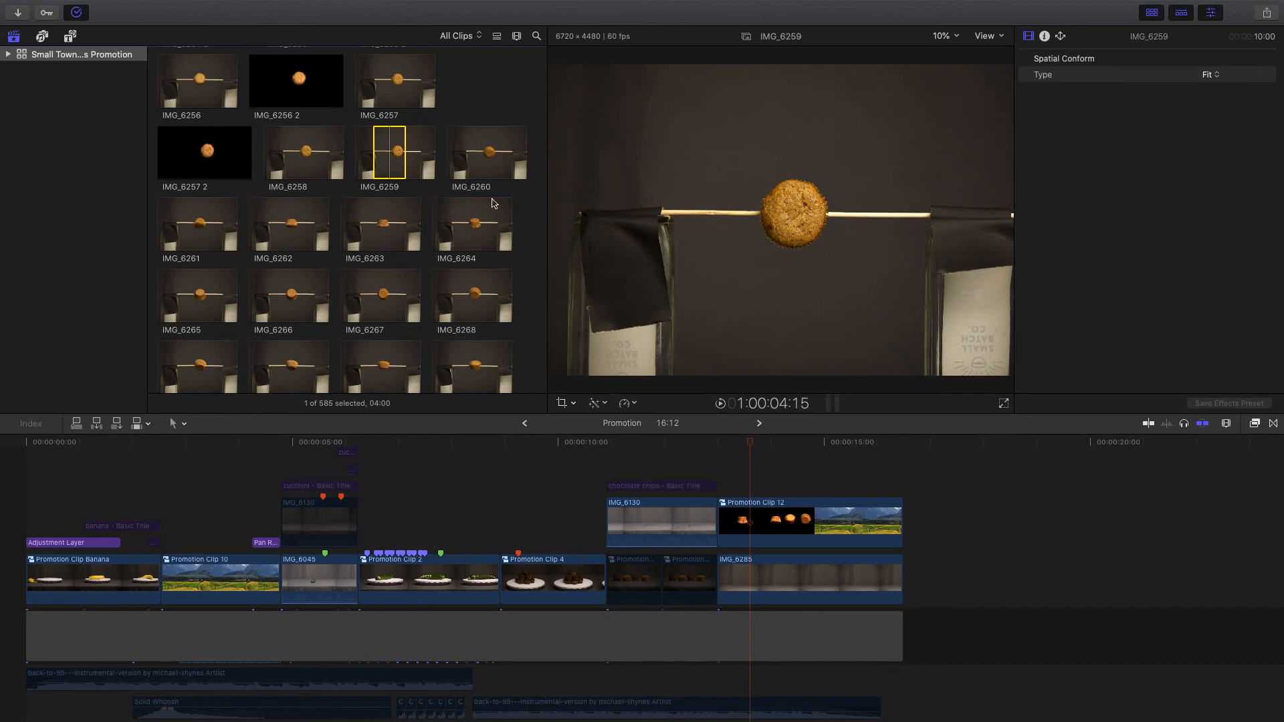
click(478, 164)
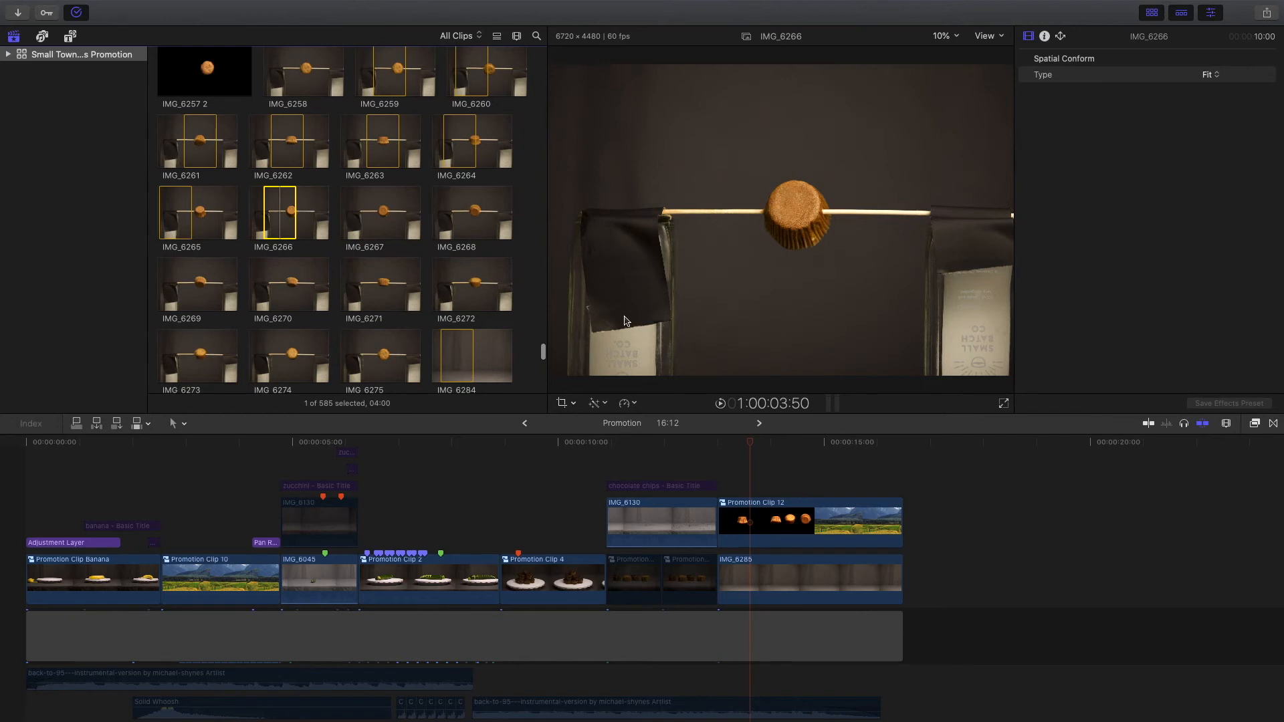
click(751, 444)
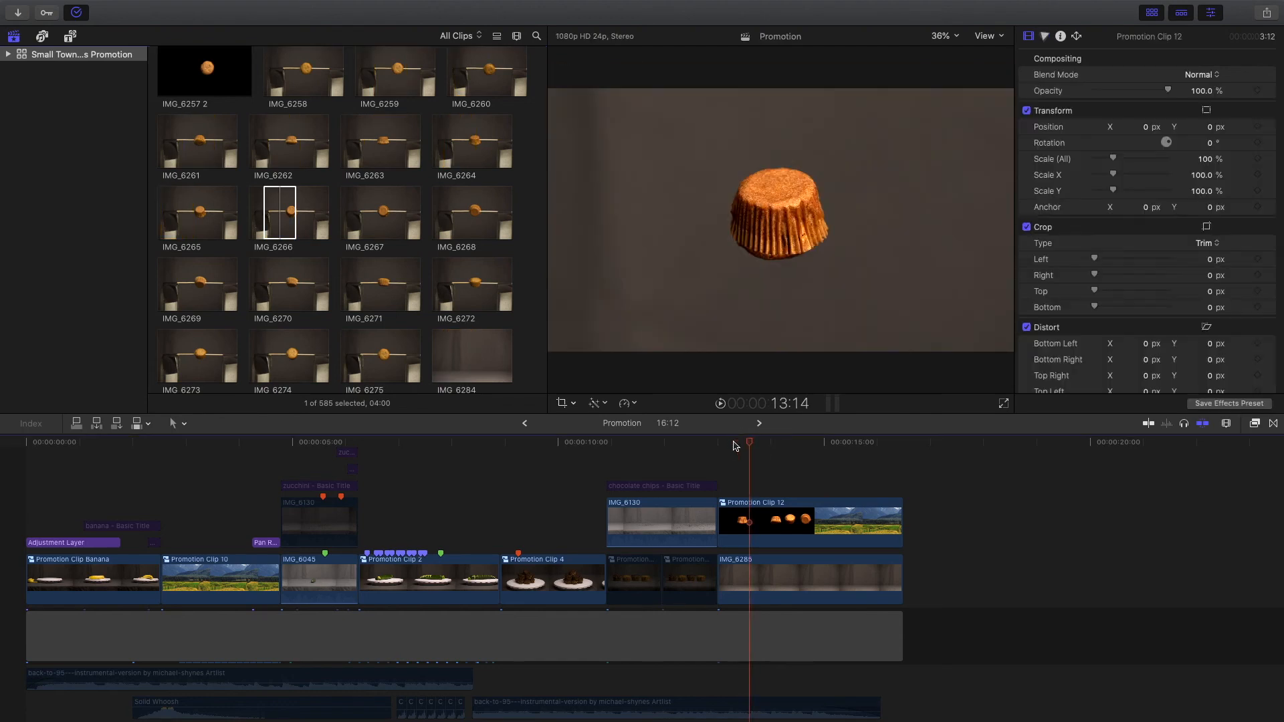
click(1151, 12)
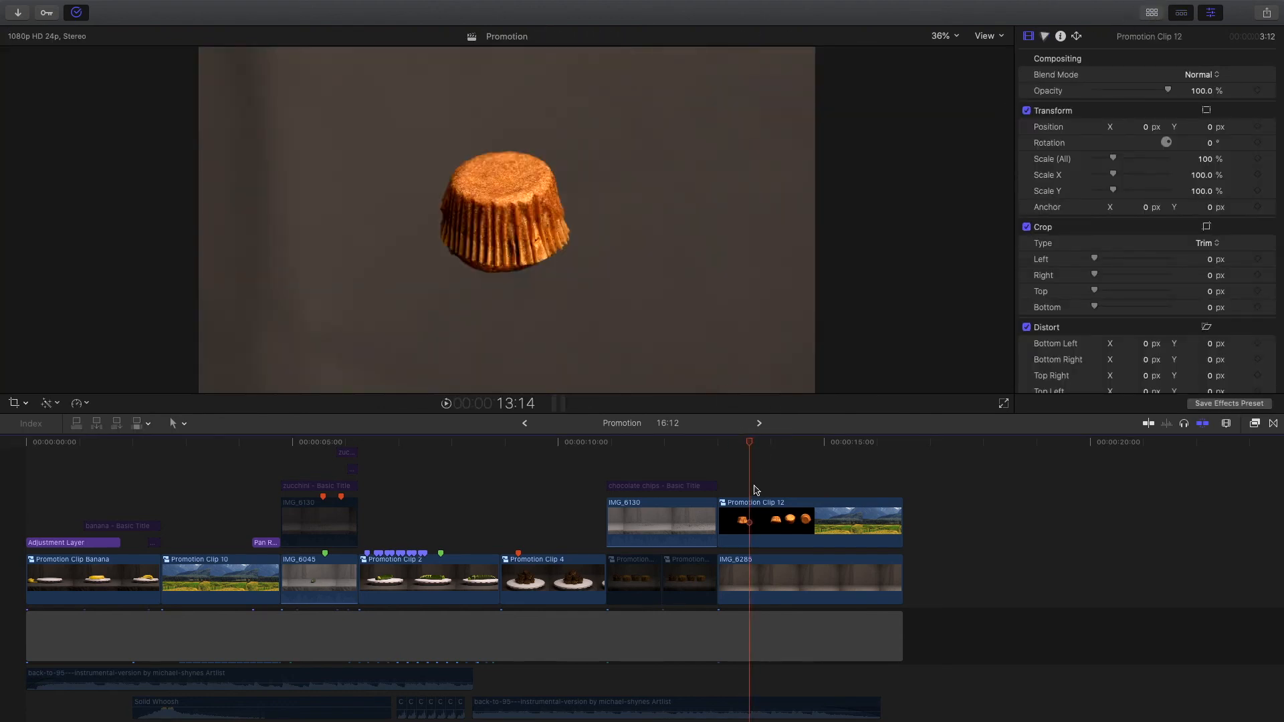
- Open Promotion Clip 12 down to the nested Promotion Clip 6, play its muffin cutout photos, and go back up to Promotion Clip 8
click(746, 442)
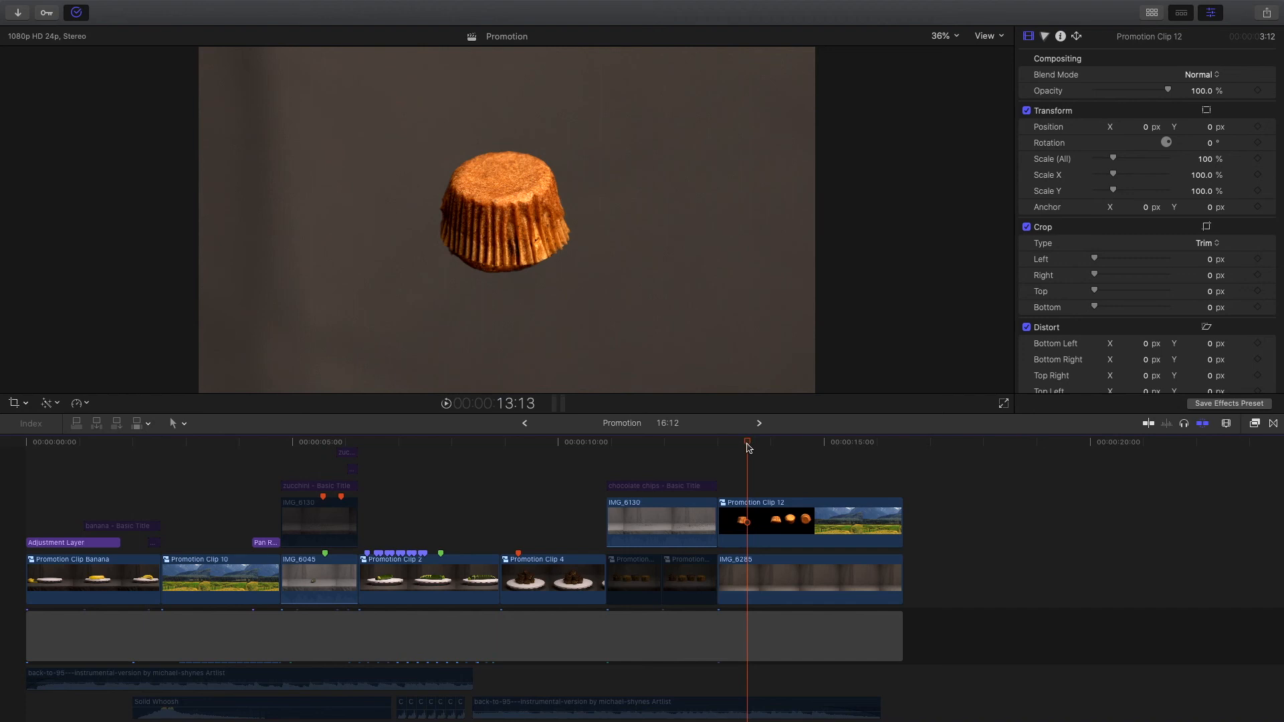
double_click(748, 515)
drag(41, 459, 37, 488)
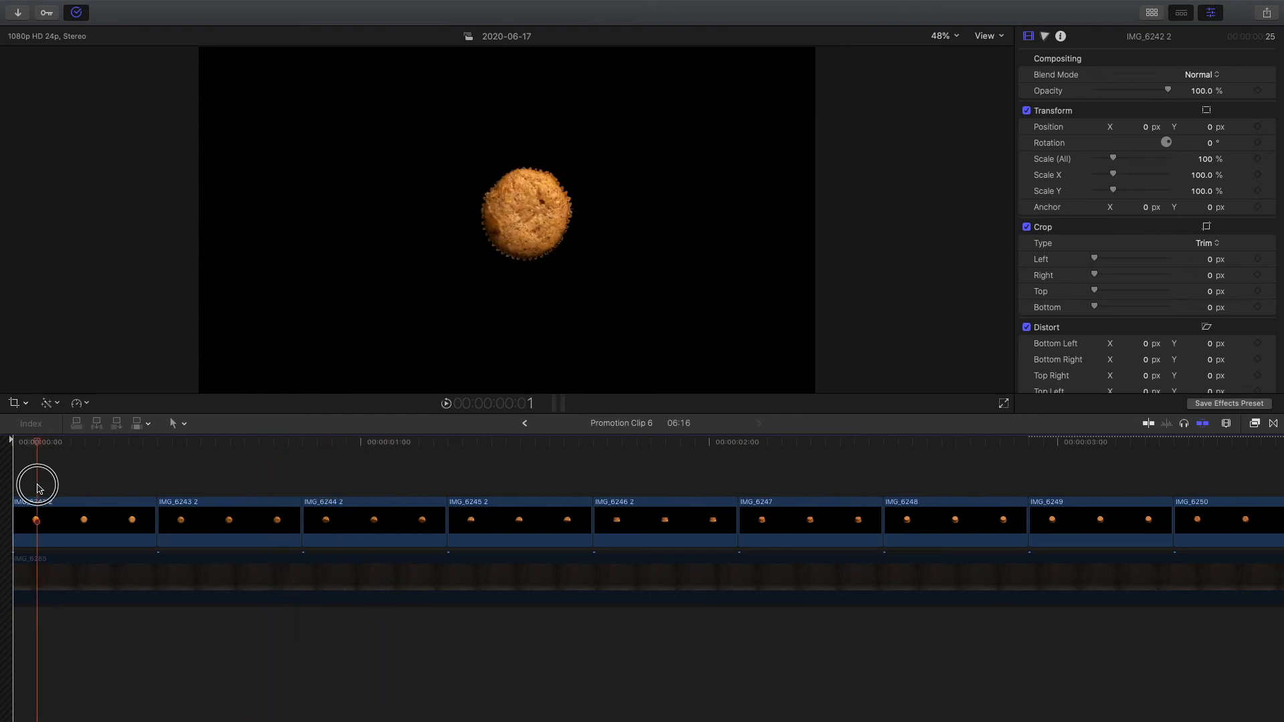
key(space)
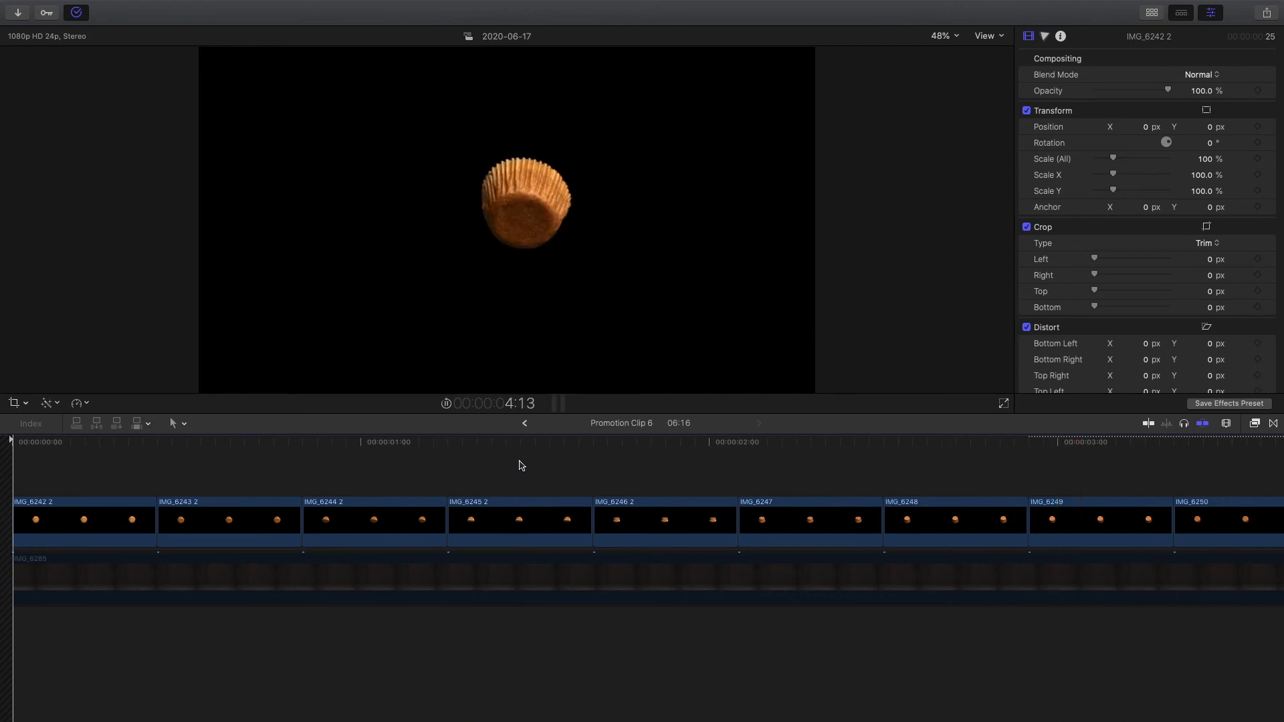
click(525, 423)
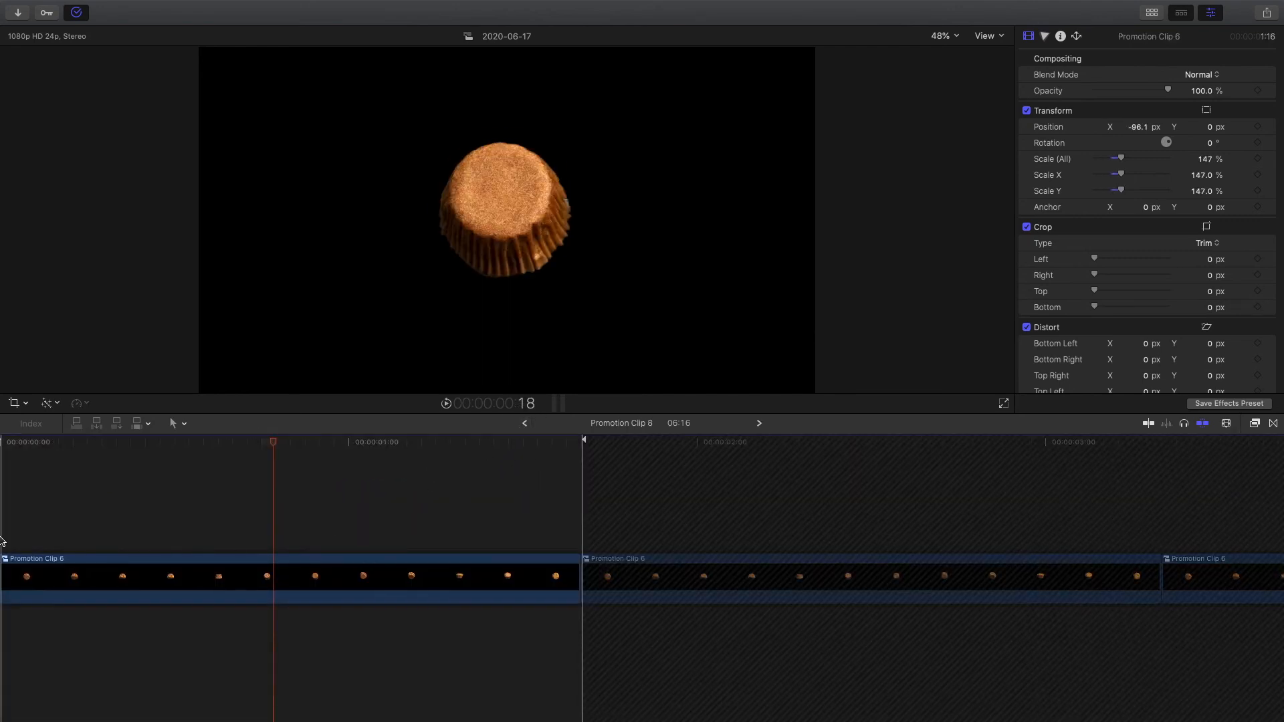
- Play the first Promotion Clip 6 segment within Promotion Clip 8 from its start, and go back up to Promotion Clip 12
key(Home)
key(space)
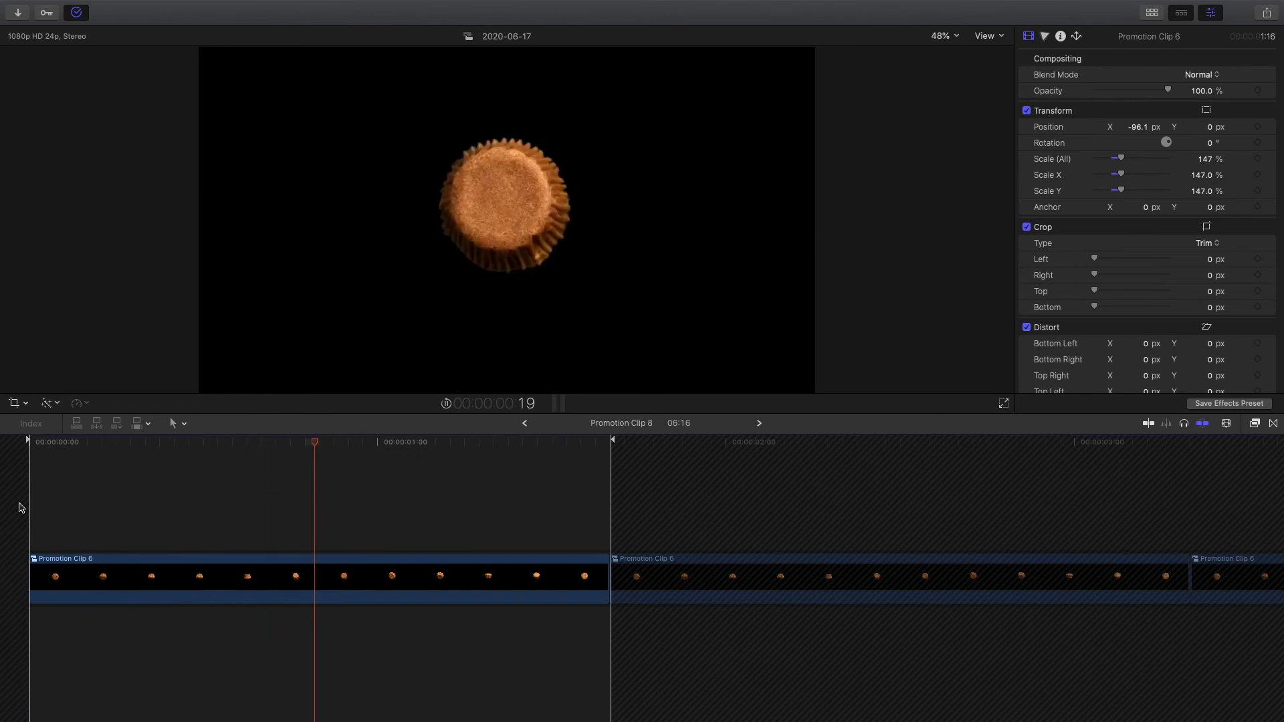
key(space)
click(524, 423)
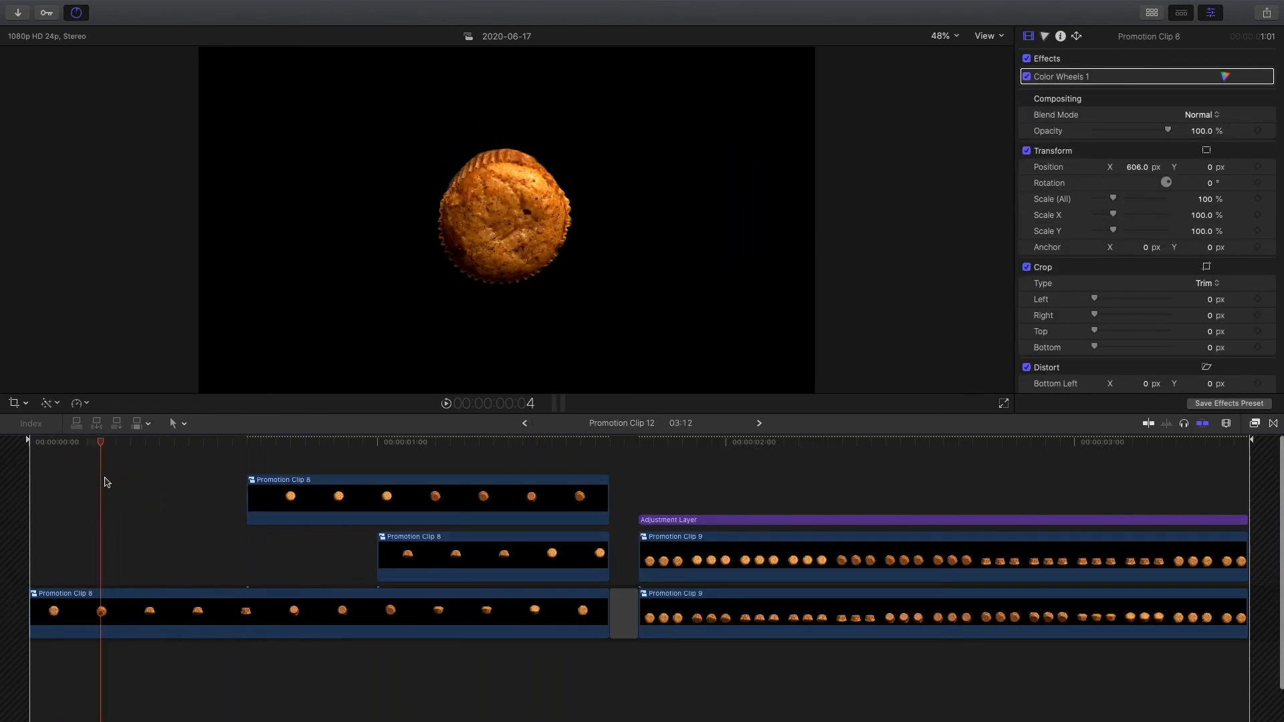
- Scrub across the stacked Promotion Clip 8 layers in Promotion Clip 12, and return to the Promotion project to play the composite from 13:00
drag(103, 447, 578, 498)
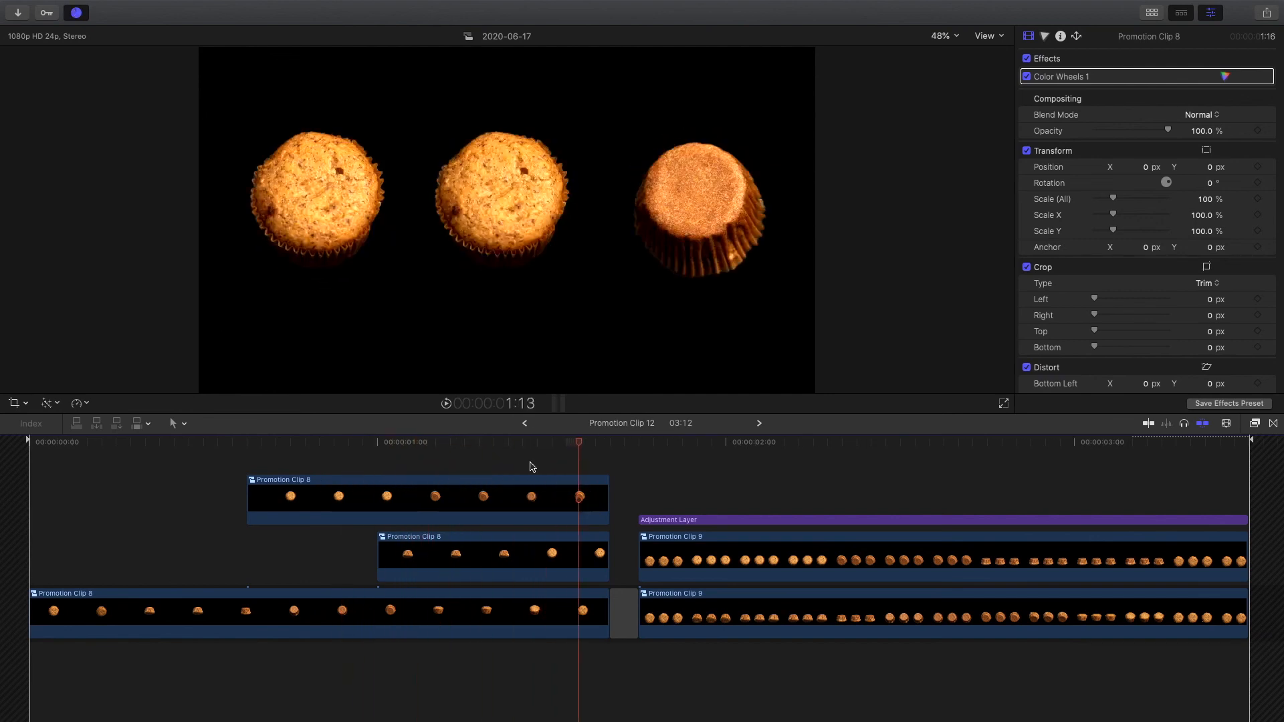
click(523, 426)
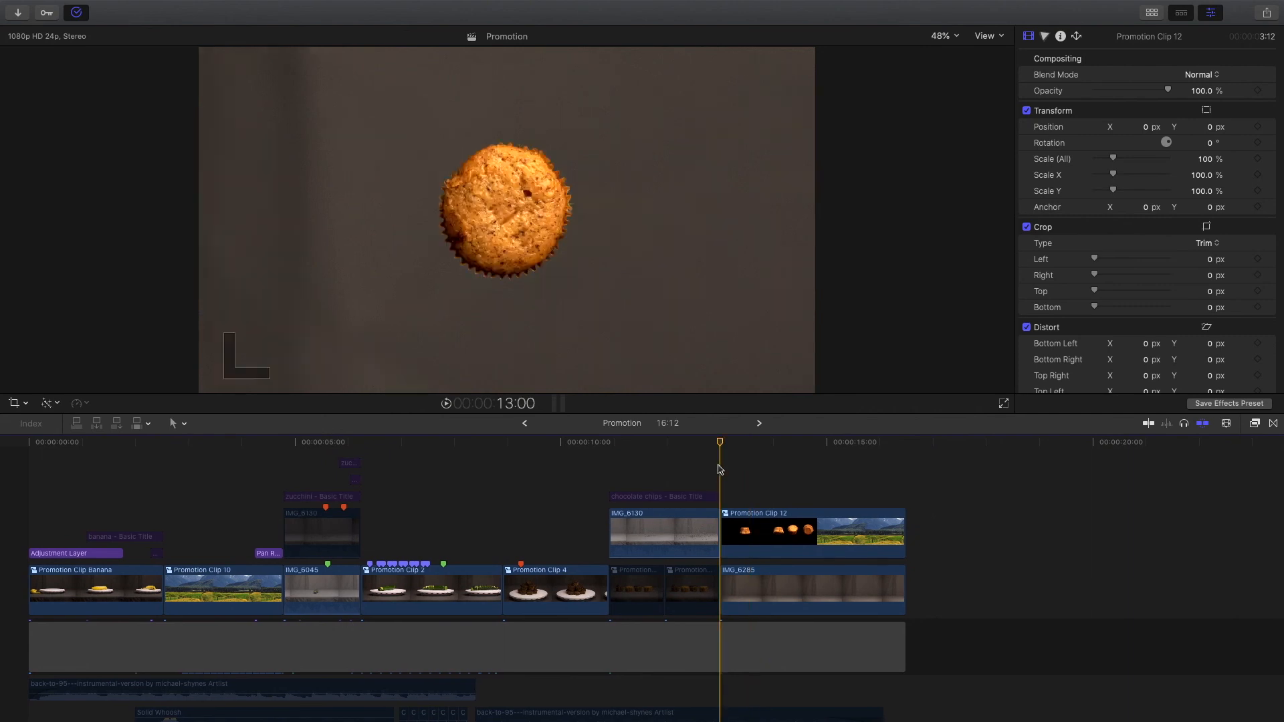
key(space)
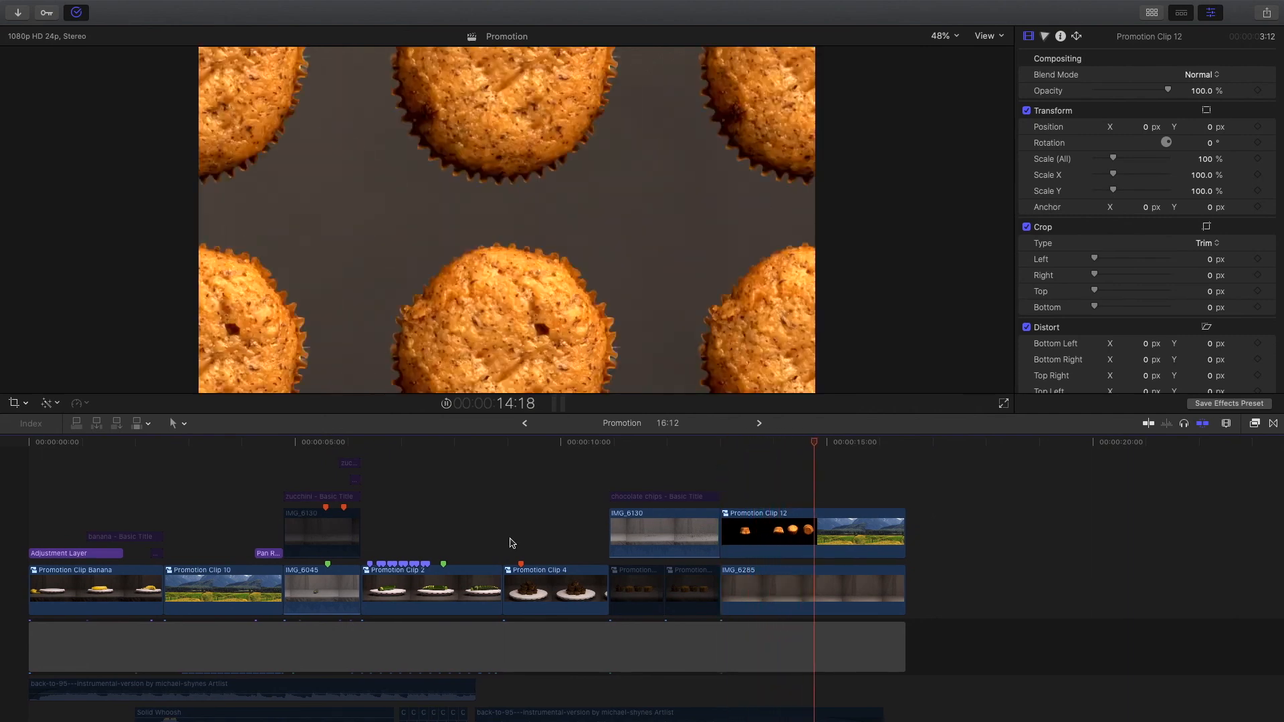
- Disable Promotion Clip 12 above the IMG_6285 background and play the background on its own
click(752, 589)
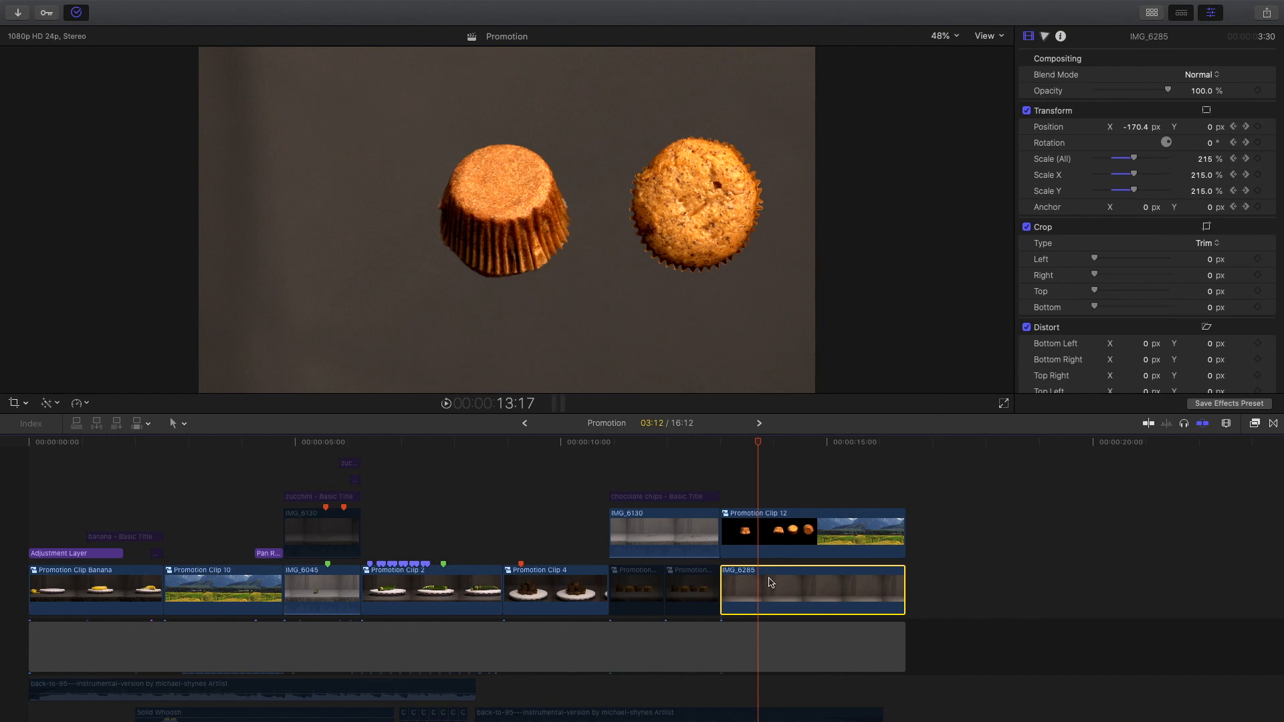
click(764, 524)
key(v)
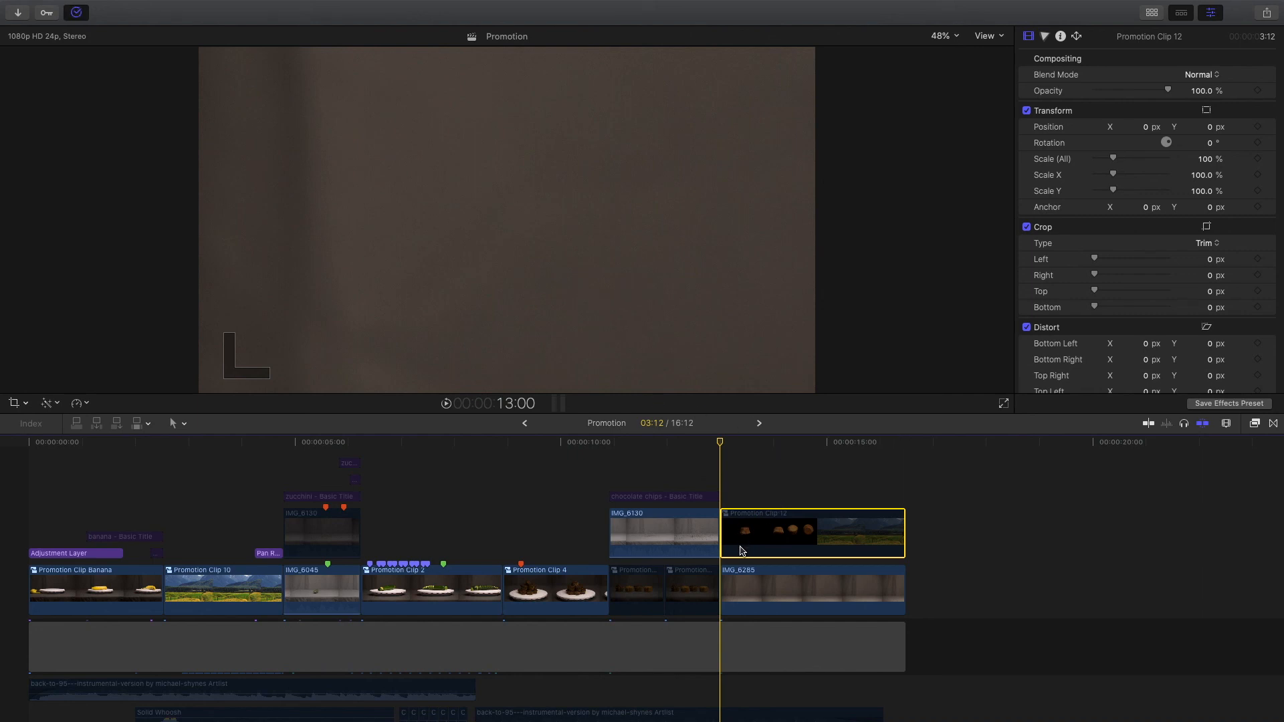
mouse_move(721, 445)
mouse_down()
mouse_move(905, 447)
mouse_move(805, 448)
mouse_move(721, 468)
mouse_move(748, 467)
mouse_up()
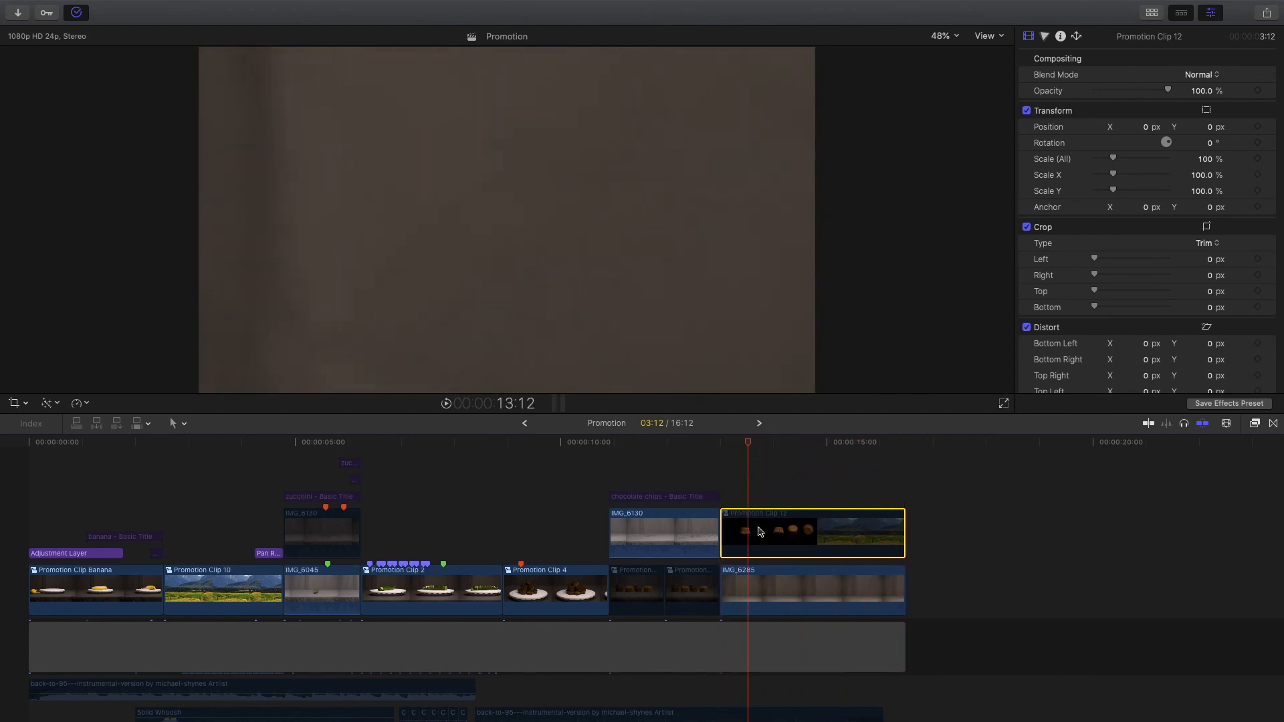
key(space)
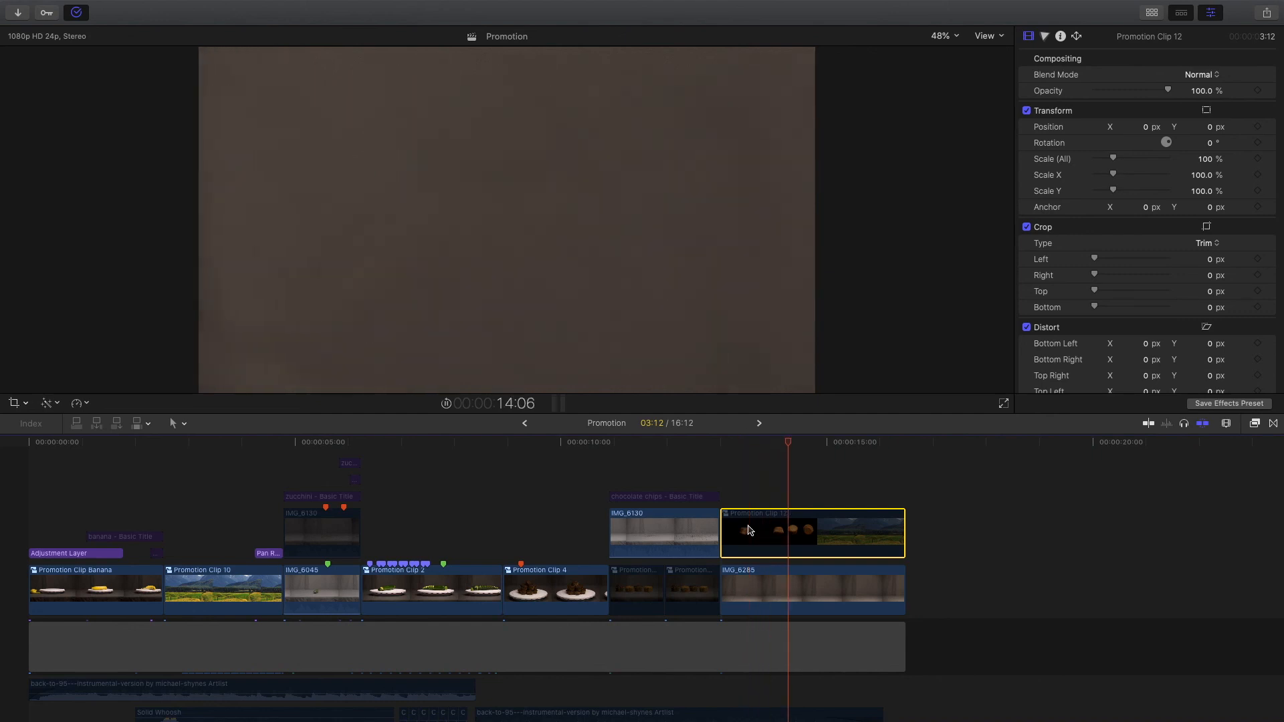
key(space)
- Re-enable Promotion Clip 12 and replay the muffins over the IMG_6285 background from 13:00
click(721, 486)
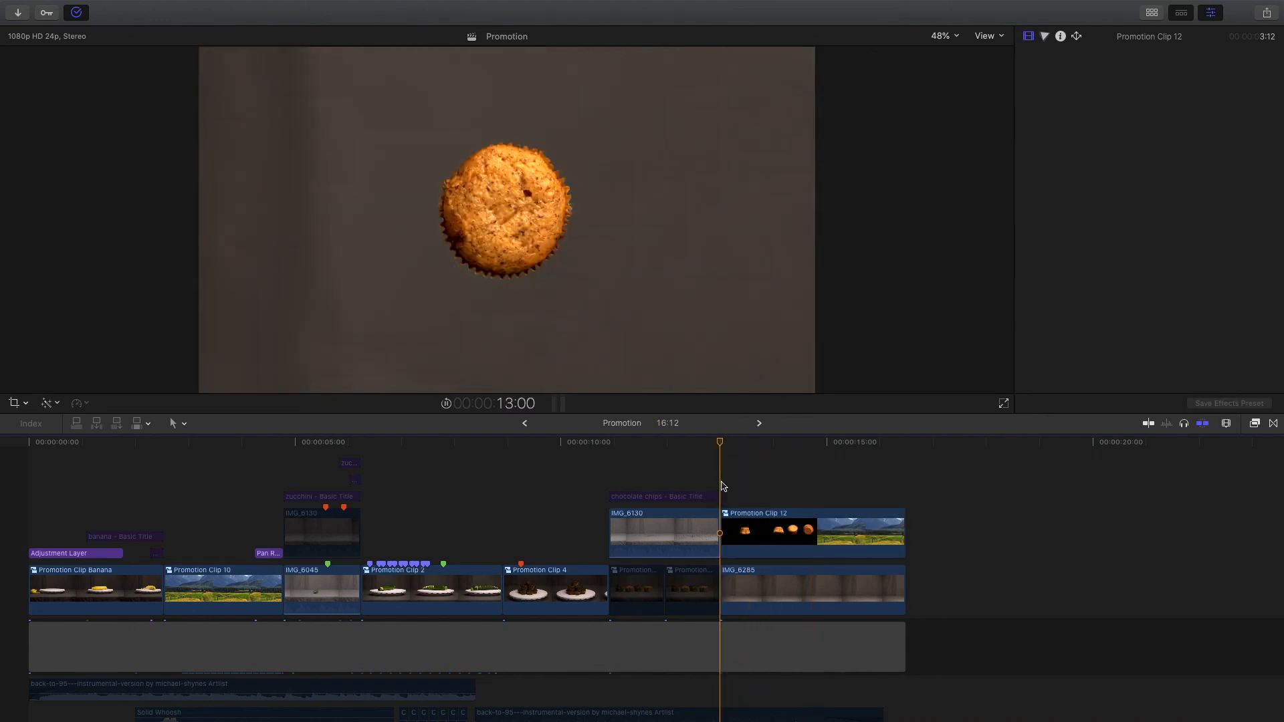
key(space)
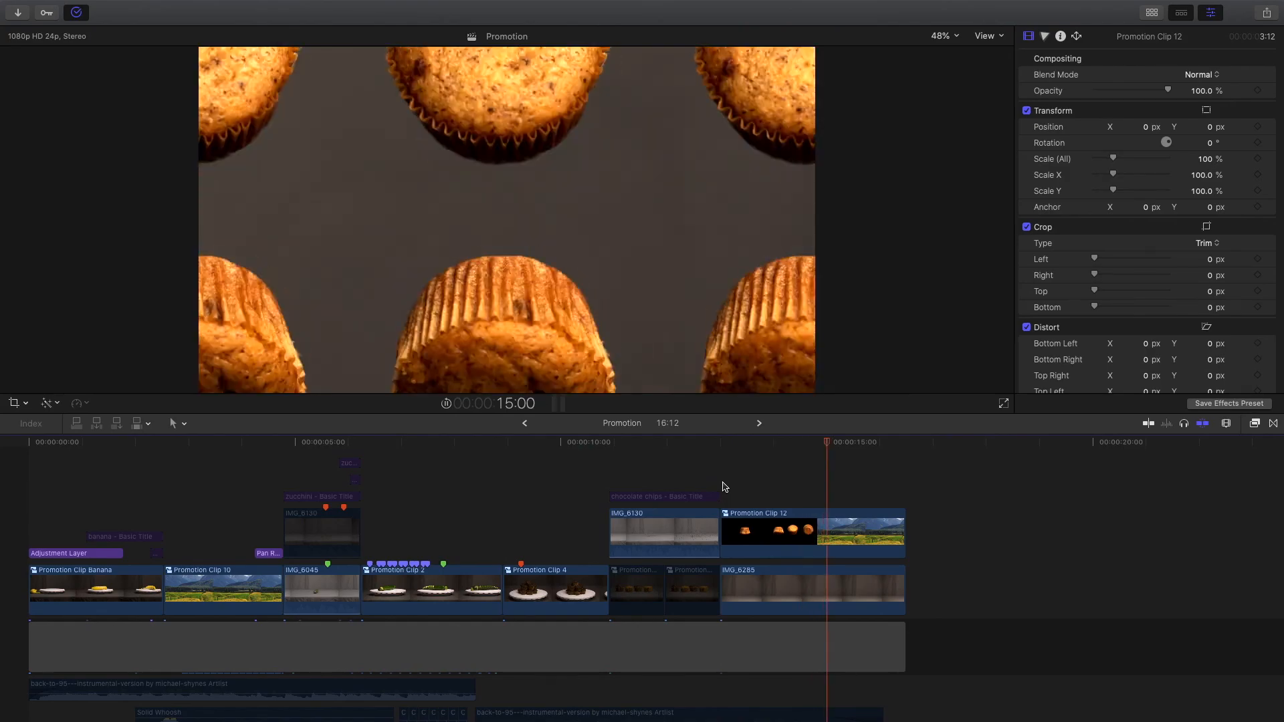